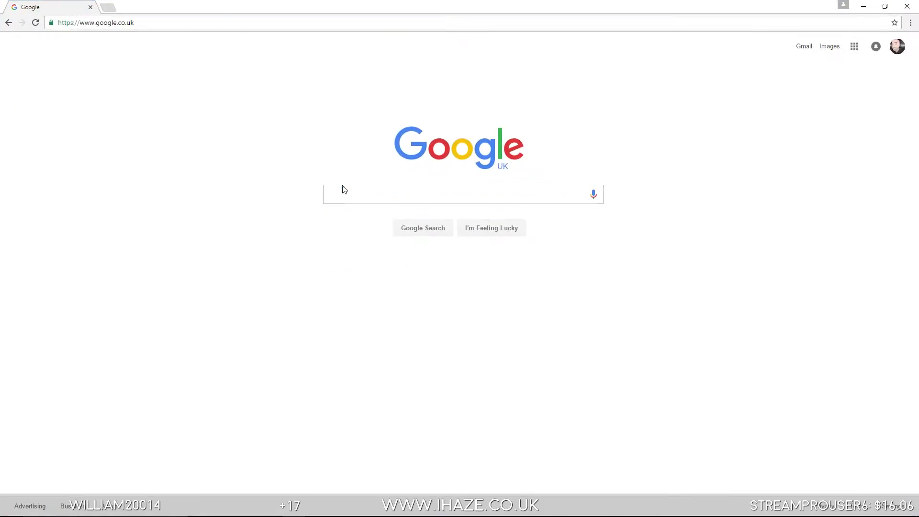
- Search Google for 'bootstrap website template'
{"action": "type", "text": "bootst"}
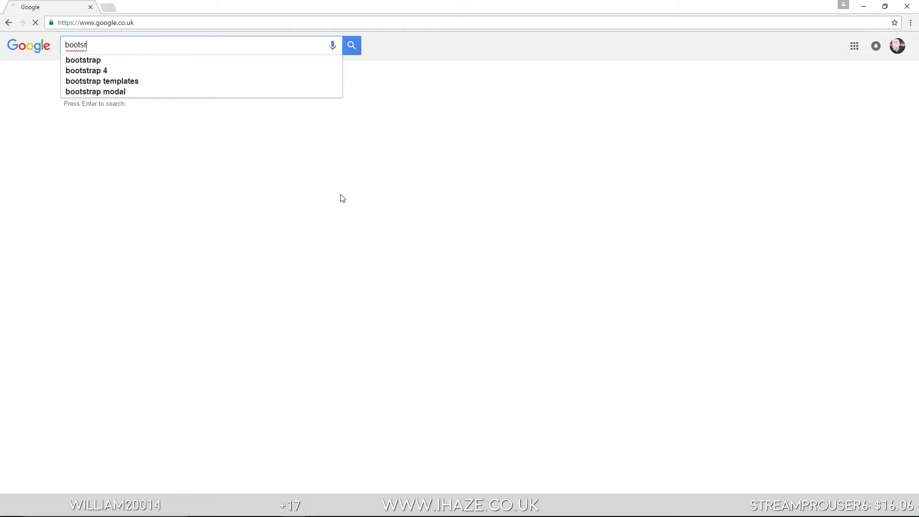
{"action": "key", "text": "BackSpace"}
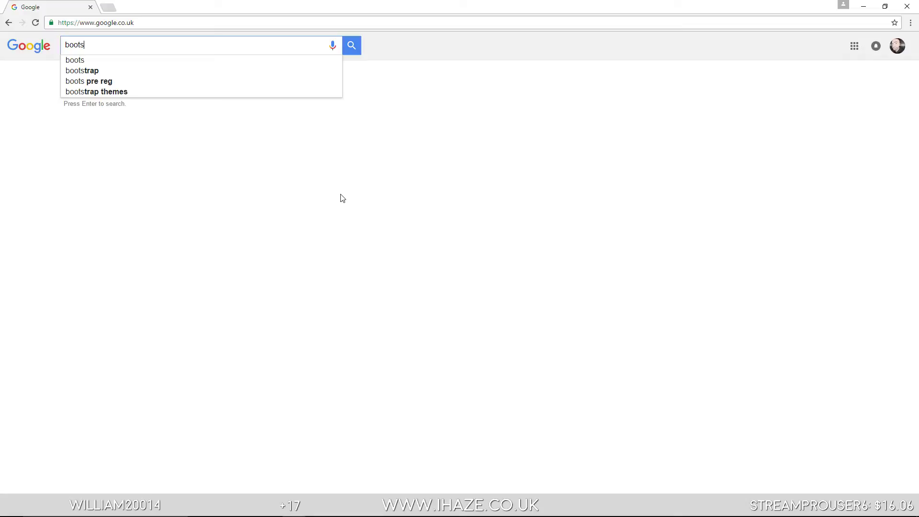
{"action": "type", "text": "rap website "}
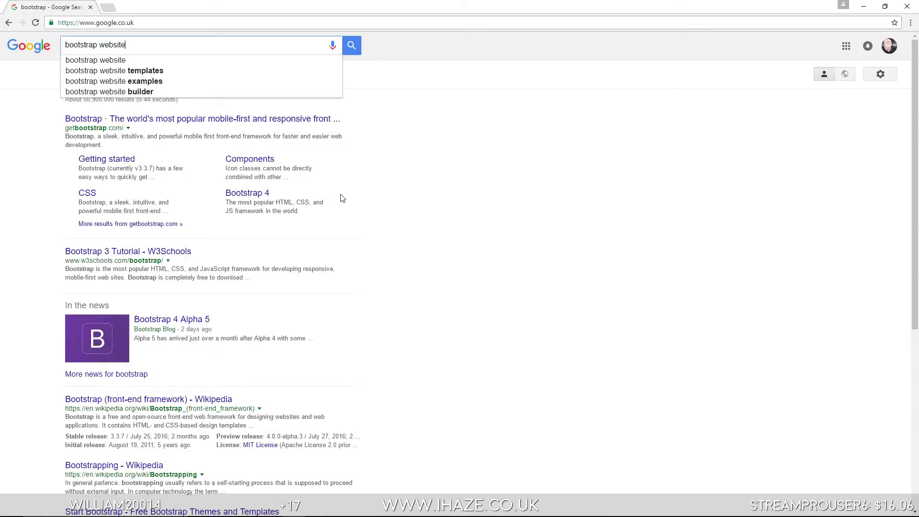
{"action": "type", "text": "template"}
{"action": "key", "text": "Return"}
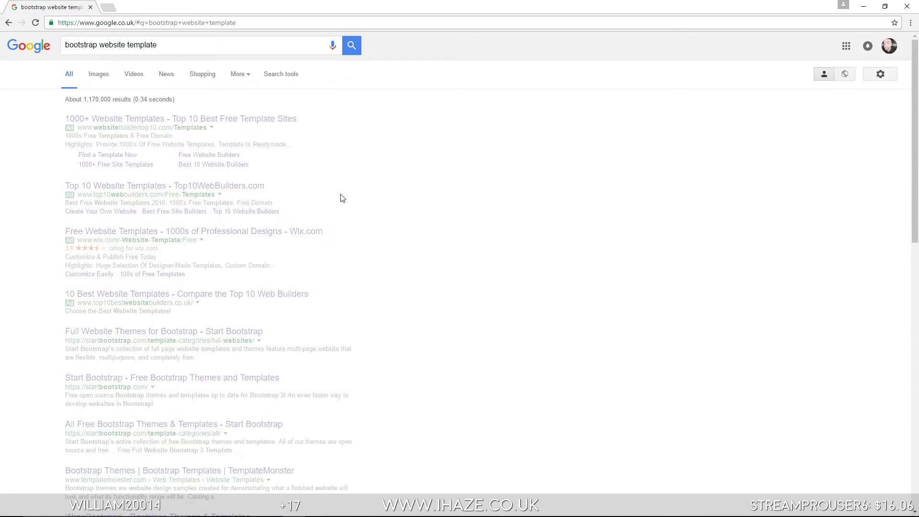
{"action": "left_click", "coordinate": [176, 379]}
{"action": "scroll", "coordinate": [374, 280], "scroll_direction": "down", "scroll_amount": 3}
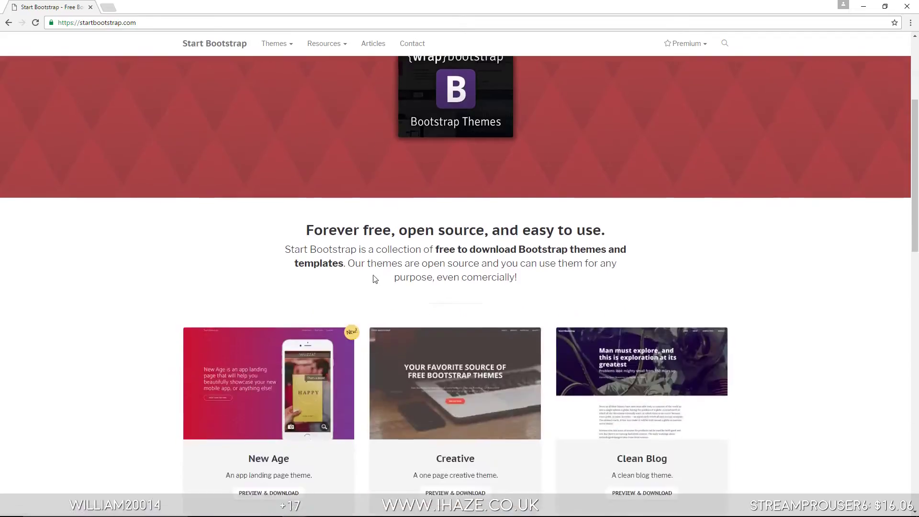
{"action": "scroll", "coordinate": [375, 279], "scroll_direction": "down", "scroll_amount": 12}
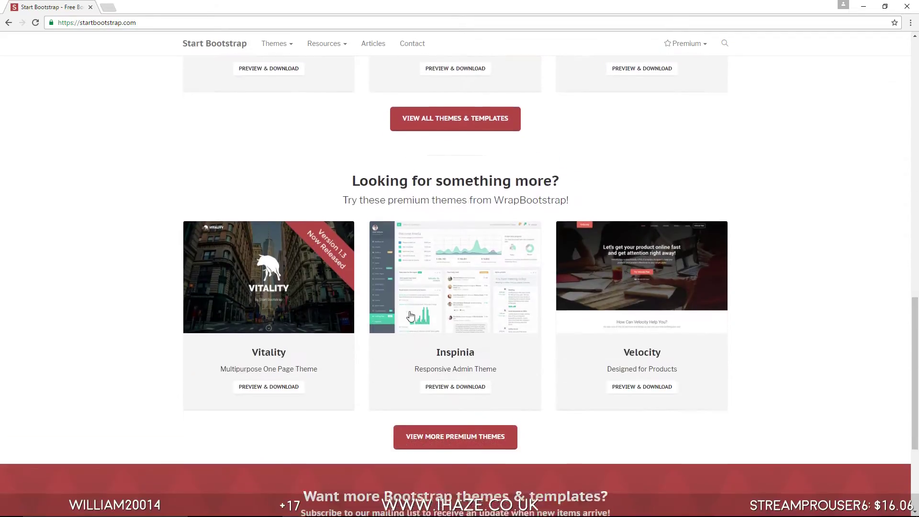
{"action": "scroll", "coordinate": [435, 321], "scroll_direction": "up", "scroll_amount": 10}
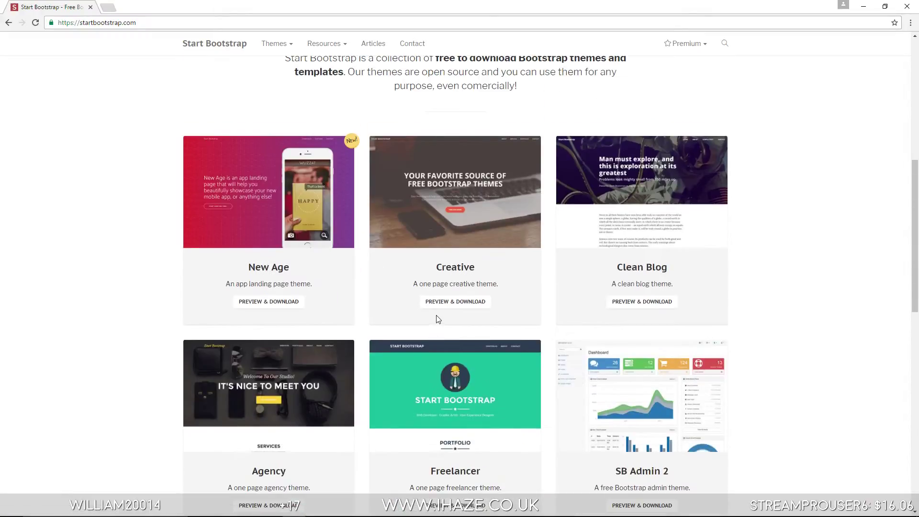
{"action": "scroll", "coordinate": [478, 273], "scroll_direction": "down", "scroll_amount": 13}
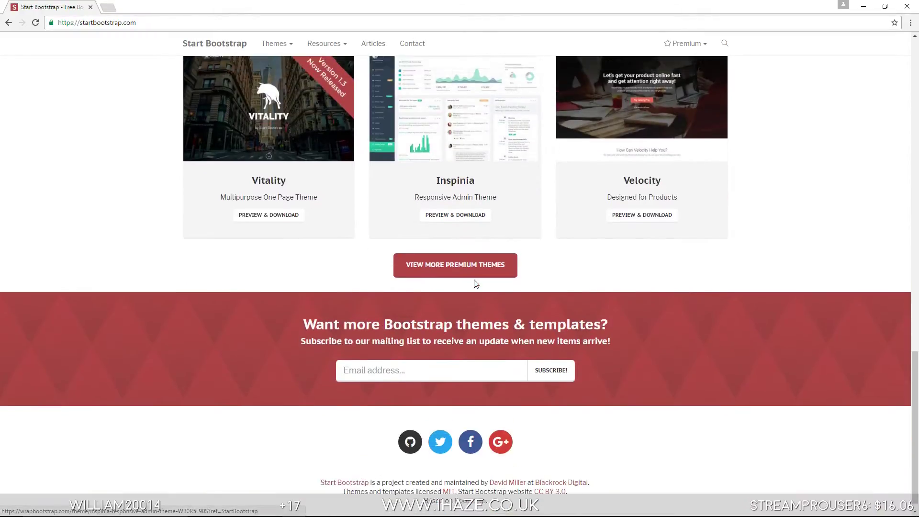
{"action": "scroll", "coordinate": [474, 285], "scroll_direction": "up", "scroll_amount": 10}
{"action": "scroll", "coordinate": [473, 284], "scroll_direction": "up", "scroll_amount": 8}
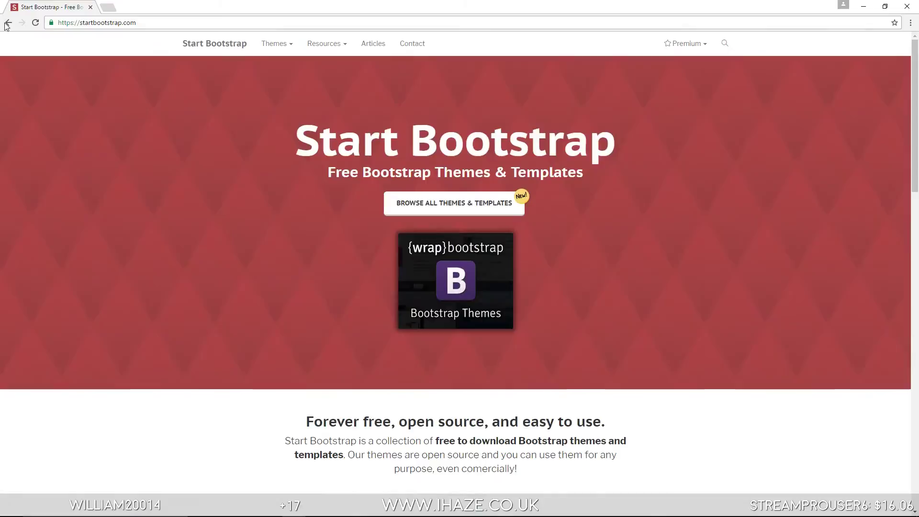
{"action": "key", "text": "alt+Left"}
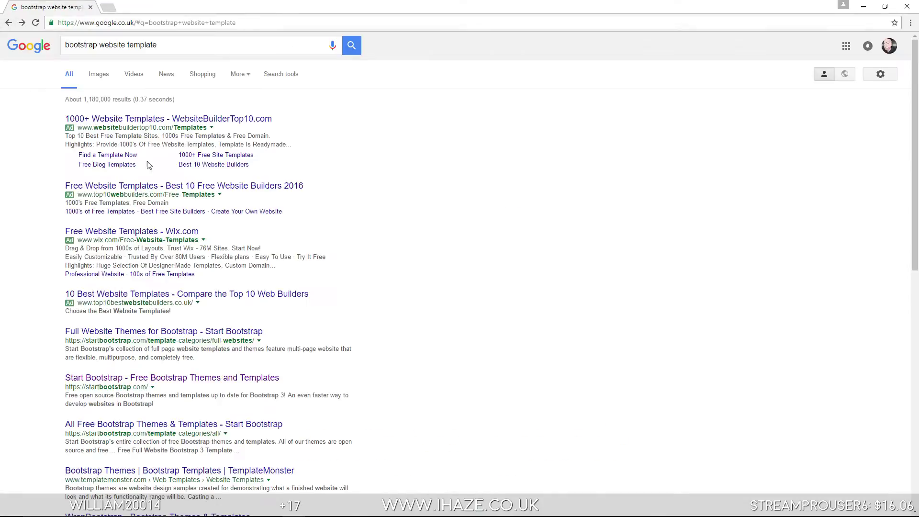
- Refine the Google query to 'greyscale bootstrap website template'
{"action": "left_click", "coordinate": [68, 45]}
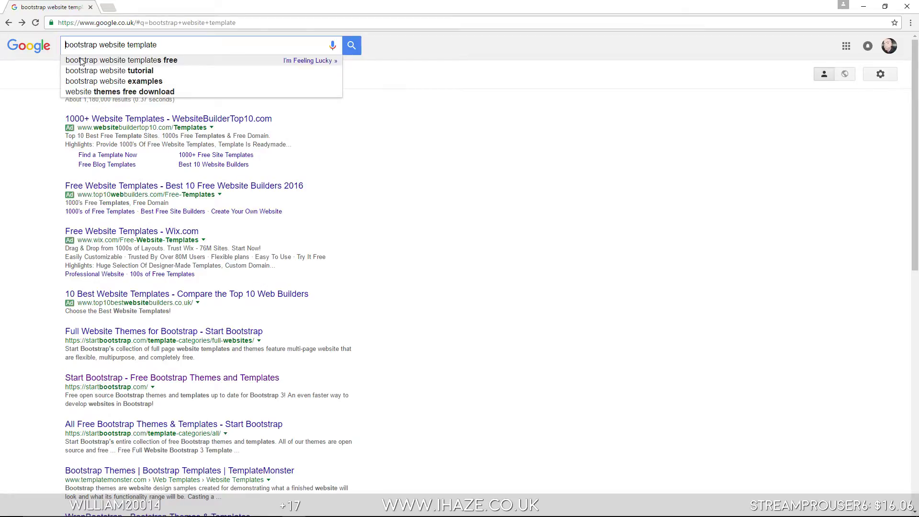
{"action": "type", "text": "greyscale"}
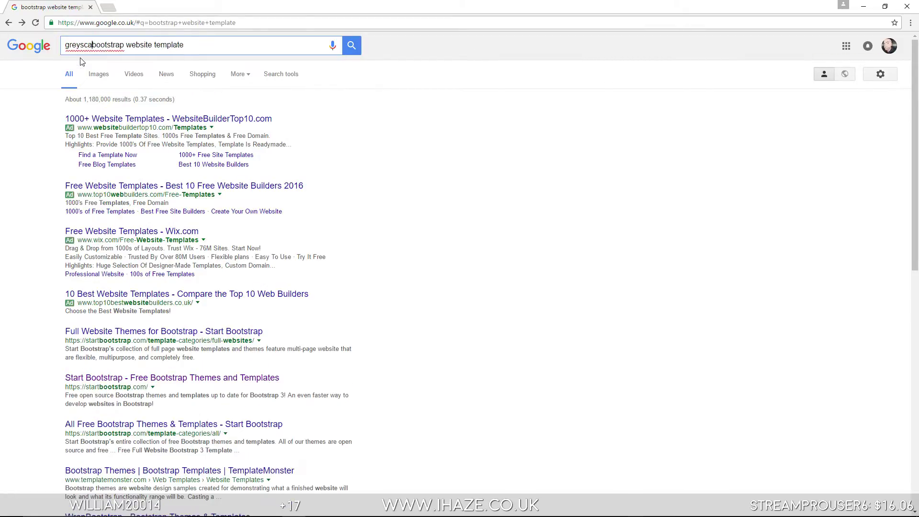
{"action": "key", "text": "Return"}
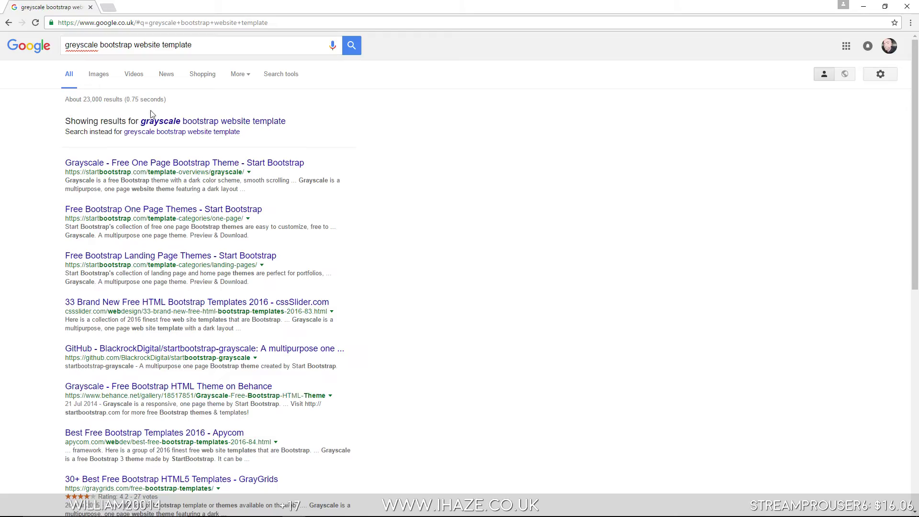
- Open Start Bootstrap's free one-page themes and download the Grayscale theme
{"action": "left_click", "coordinate": [152, 211]}
{"action": "scroll", "coordinate": [513, 265], "scroll_direction": "down", "scroll_amount": 3}
{"action": "scroll", "coordinate": [512, 265], "scroll_direction": "down", "scroll_amount": 2}
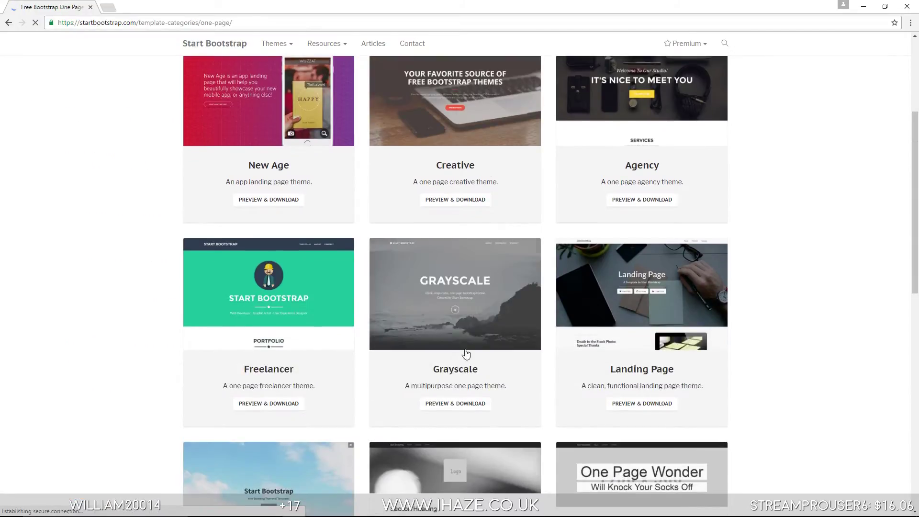
{"action": "left_click", "coordinate": [459, 408]}
{"action": "scroll", "coordinate": [523, 292], "scroll_direction": "down", "scroll_amount": 4}
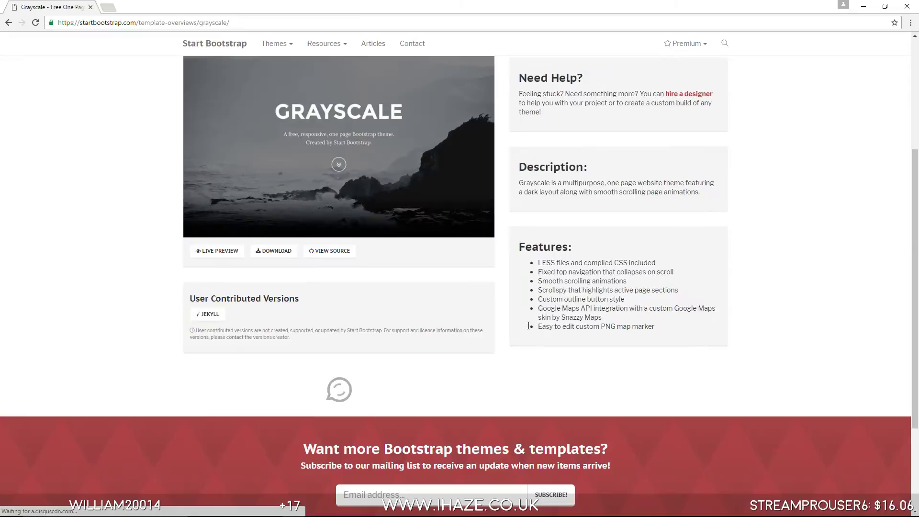
{"action": "left_click", "coordinate": [284, 257]}
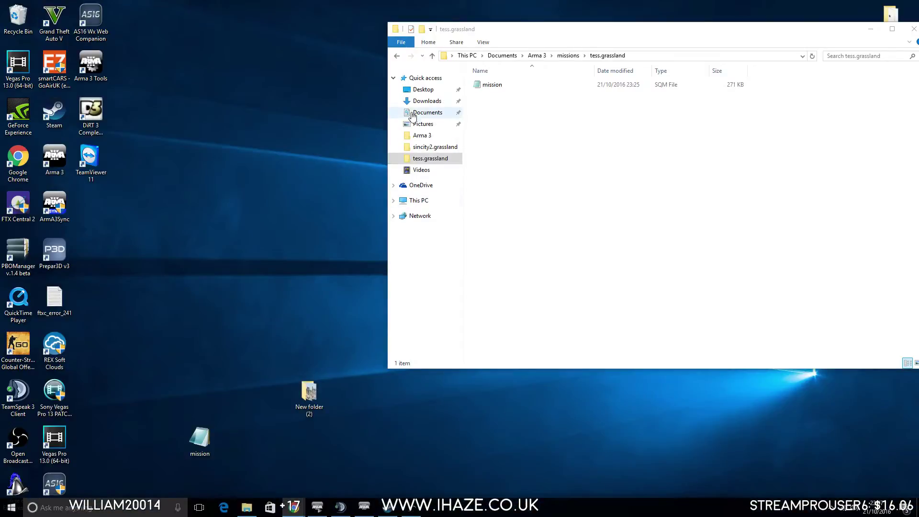
- Copy the Grayscale zip from Downloads and create New folder (3) on the desktop
{"action": "left_click", "coordinate": [426, 101]}
{"action": "right_click", "coordinate": [493, 185]}
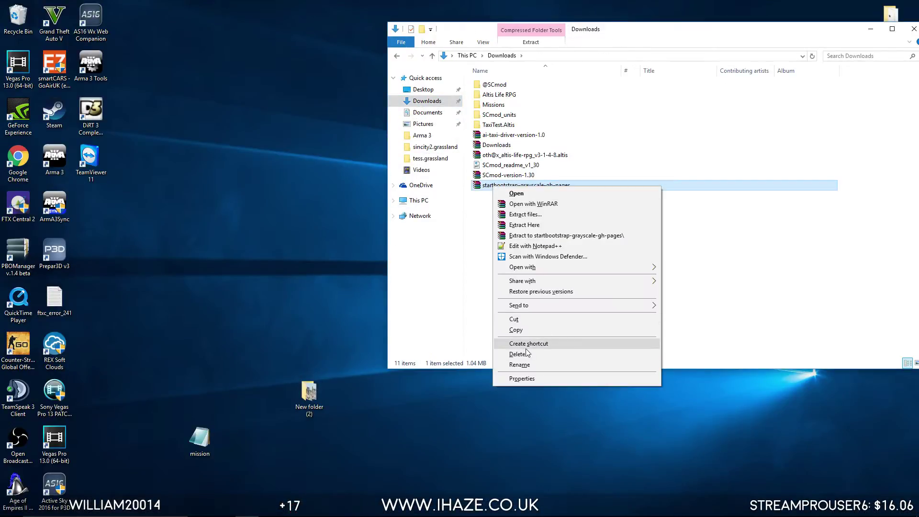
{"action": "left_click", "coordinate": [524, 330]}
{"action": "right_click", "coordinate": [215, 244]}
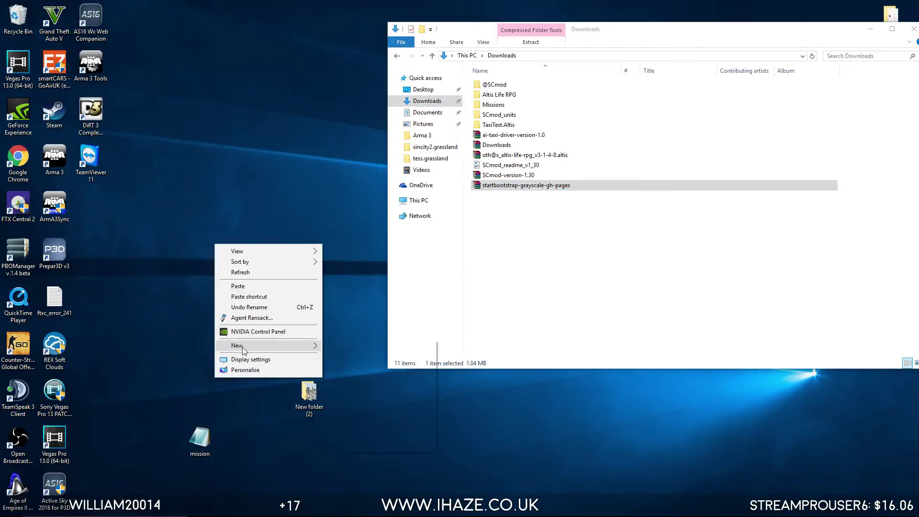
{"action": "mouse_move", "coordinate": [236, 343]}
{"action": "left_click", "coordinate": [354, 346]}
{"action": "key", "text": "Return"}
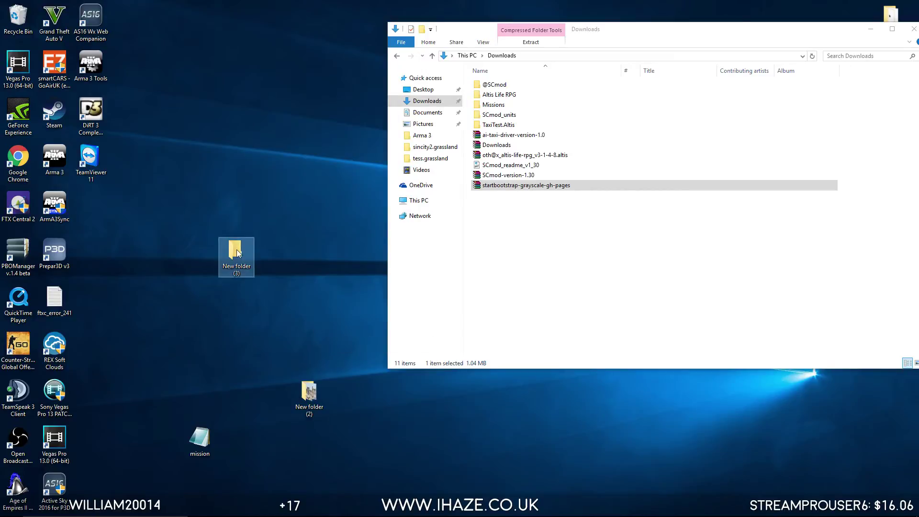
- Paste the Grayscale zip into New folder (3) and extract it there
{"action": "double_click", "coordinate": [237, 250]}
{"action": "right_click", "coordinate": [534, 187]}
{"action": "left_click", "coordinate": [596, 54]}
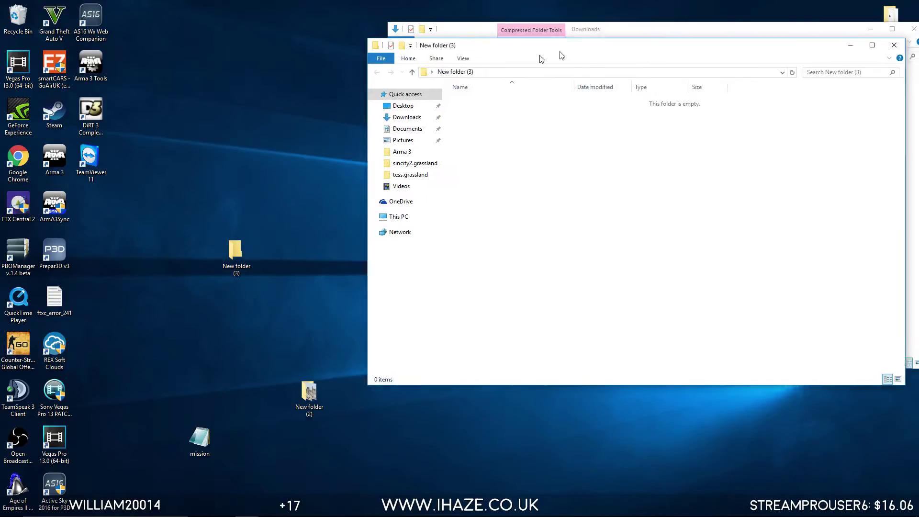
{"action": "left_click_drag", "start_coordinate": [596, 53], "coordinate": [342, 128]}
{"action": "right_click", "coordinate": [296, 238]}
{"action": "left_click", "coordinate": [318, 302]}
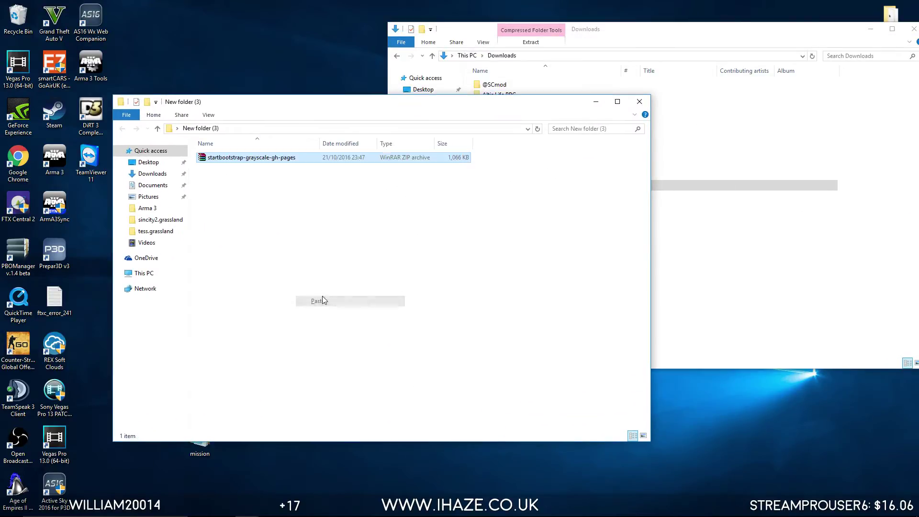
{"action": "right_click", "coordinate": [249, 157]}
{"action": "left_click", "coordinate": [271, 195]}
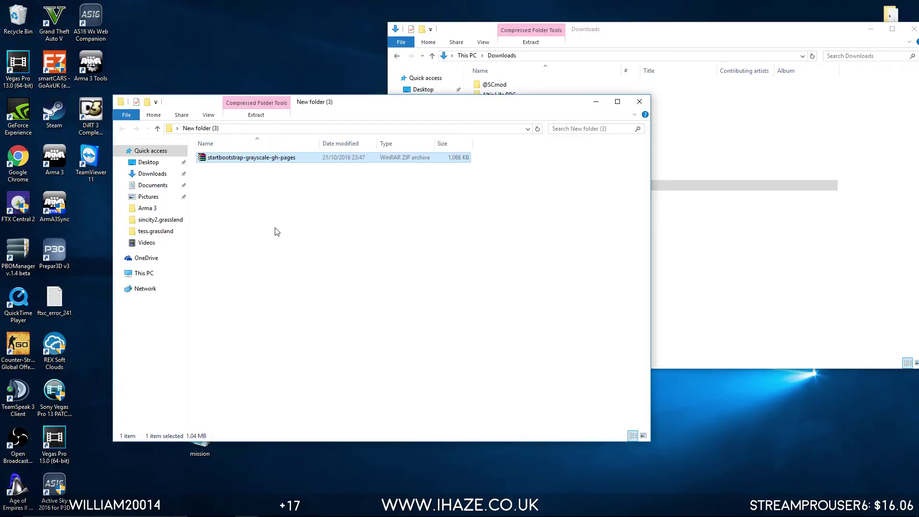
- Inspect the extracted theme's index.html in Notepad++, then preview it in the browser
{"action": "double_click", "coordinate": [251, 157]}
{"action": "left_click_drag", "start_coordinate": [251, 331], "coordinate": [231, 151]}
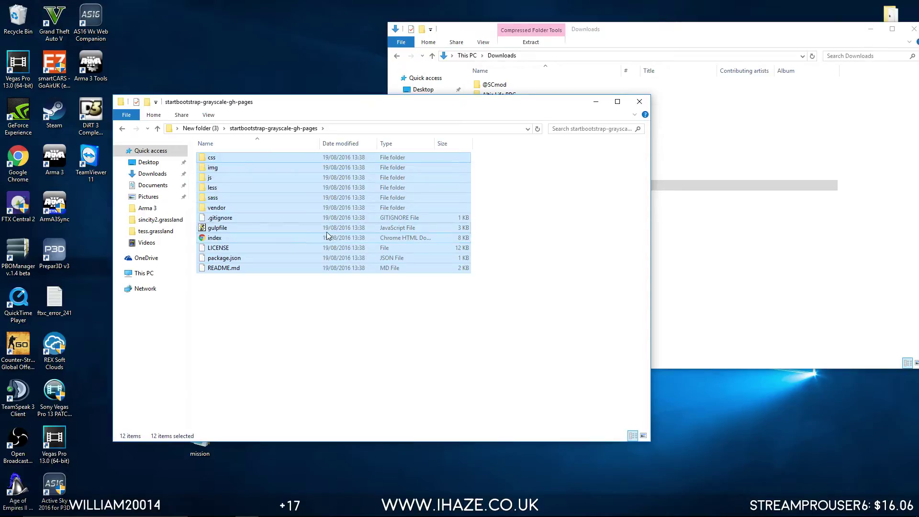
{"action": "left_click", "coordinate": [299, 303]}
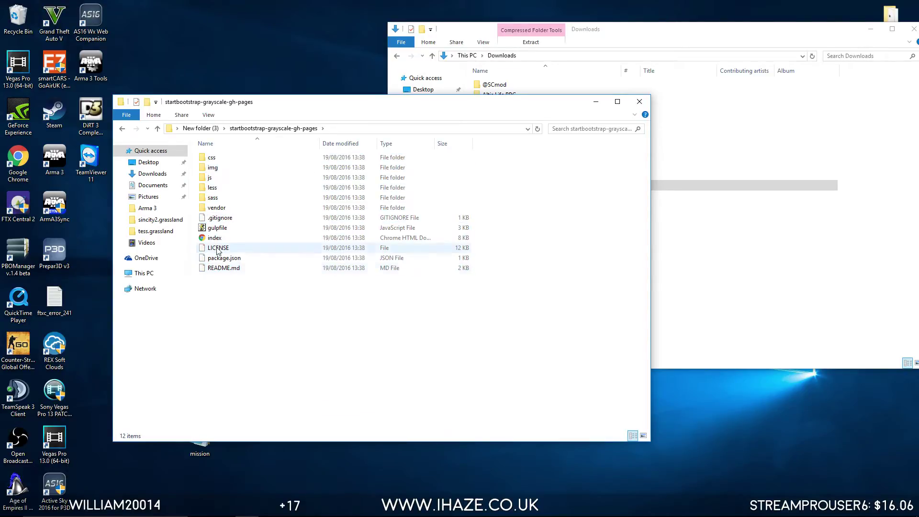
{"action": "left_click", "coordinate": [215, 239]}
{"action": "right_click", "coordinate": [216, 241]}
{"action": "left_click", "coordinate": [254, 257]}
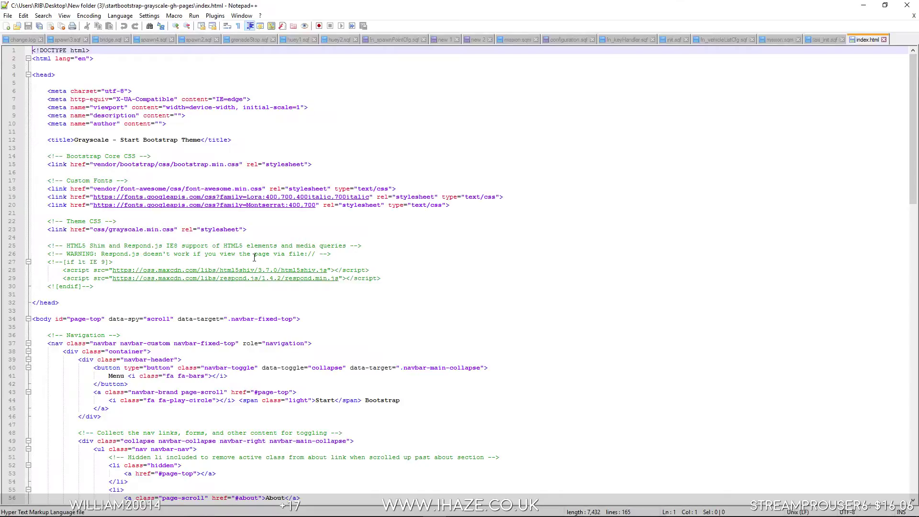
{"action": "scroll", "coordinate": [254, 260], "scroll_direction": "up", "scroll_amount": 2}
{"action": "scroll", "coordinate": [253, 264], "scroll_direction": "down", "scroll_amount": 7}
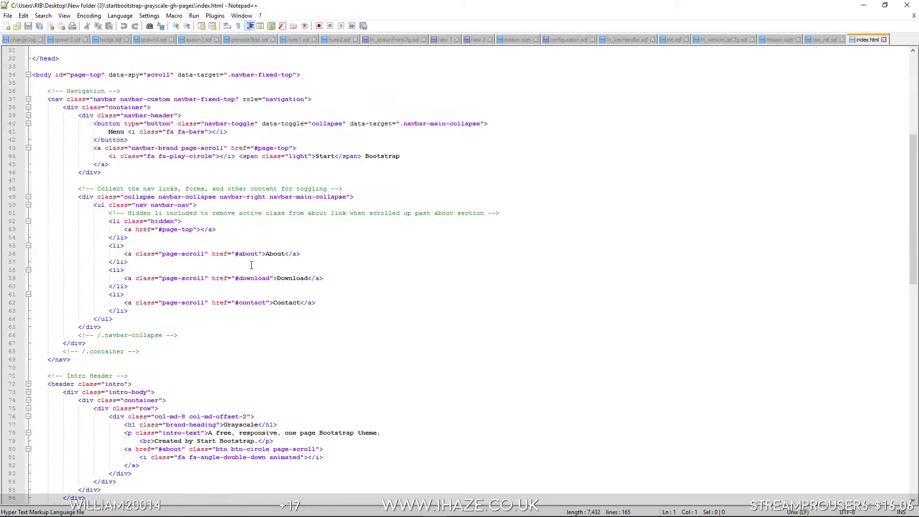
{"action": "left_click", "coordinate": [910, 15]}
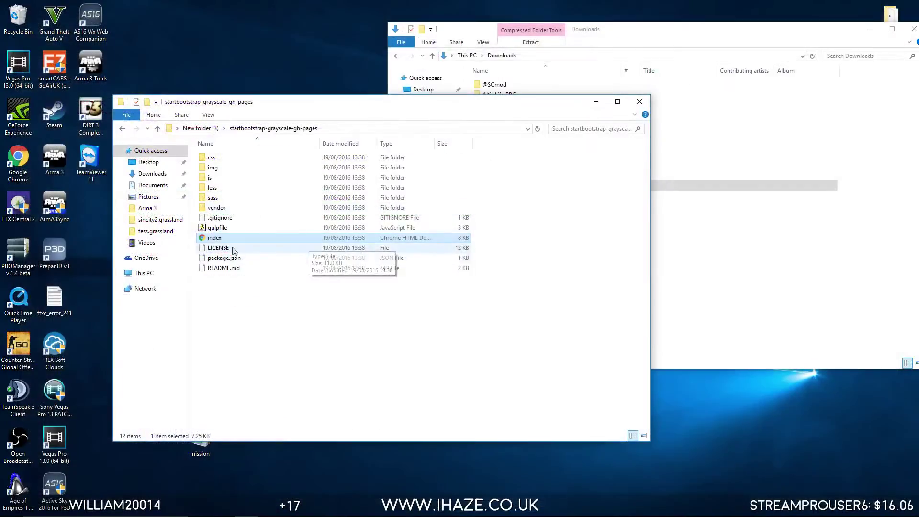
{"action": "key", "text": "Return"}
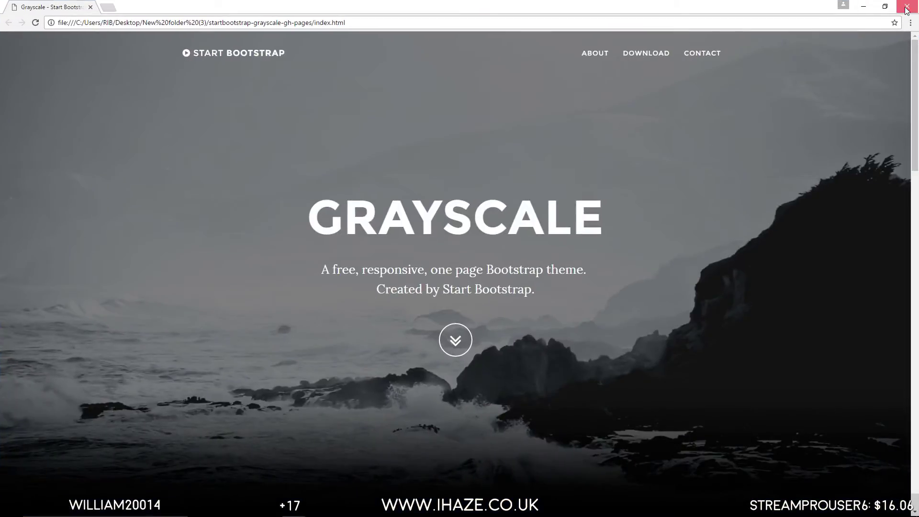
{"action": "left_click", "coordinate": [907, 8]}
- Browse the img folder's intro-bg and downloads-bg images, then return to the theme folder
{"action": "left_click_drag", "start_coordinate": [279, 106], "coordinate": [335, 109]}
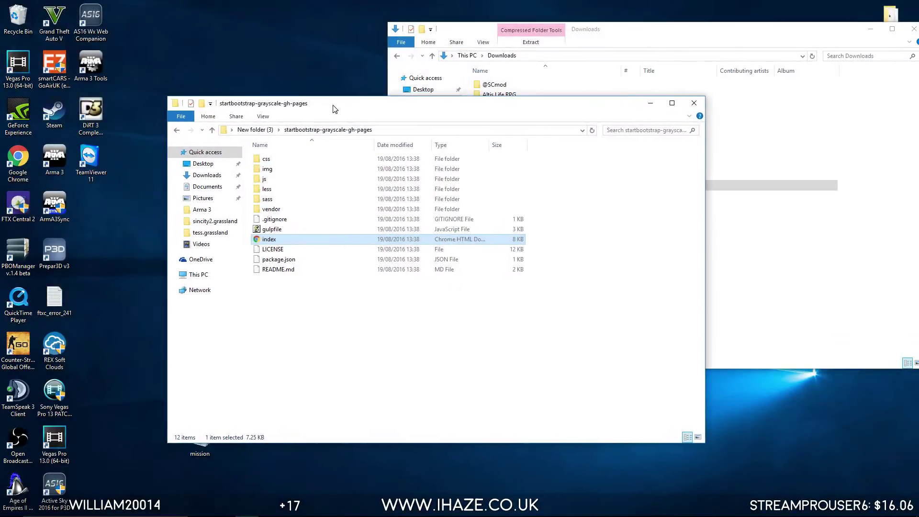
{"action": "double_click", "coordinate": [267, 169]}
{"action": "left_click", "coordinate": [353, 184]}
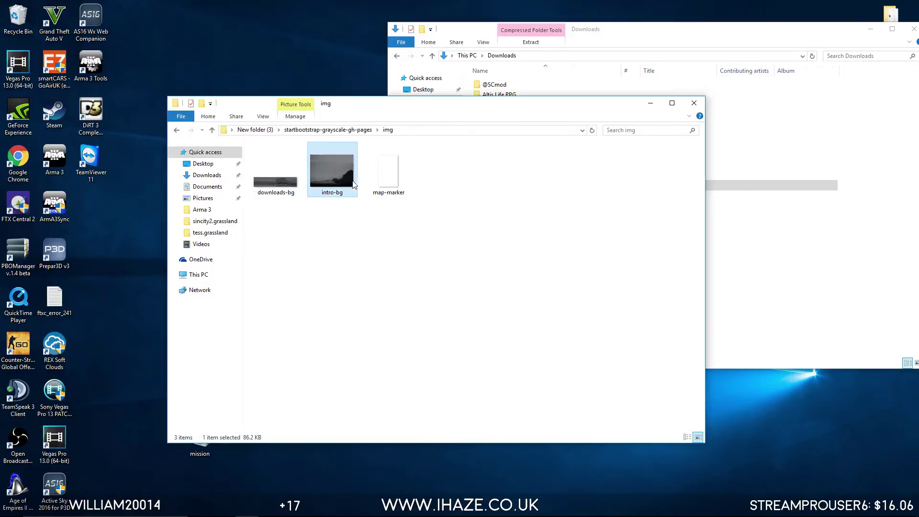
{"action": "key", "text": "Left"}
{"action": "key", "text": "Right"}
{"action": "key", "text": "Left"}
{"action": "key", "text": "Right"}
{"action": "key", "text": "alt+Left"}
- Replace the 'Grayscale' heading in index.html with 'iHaze' in Notepad++ and save
{"action": "right_click", "coordinate": [269, 239]}
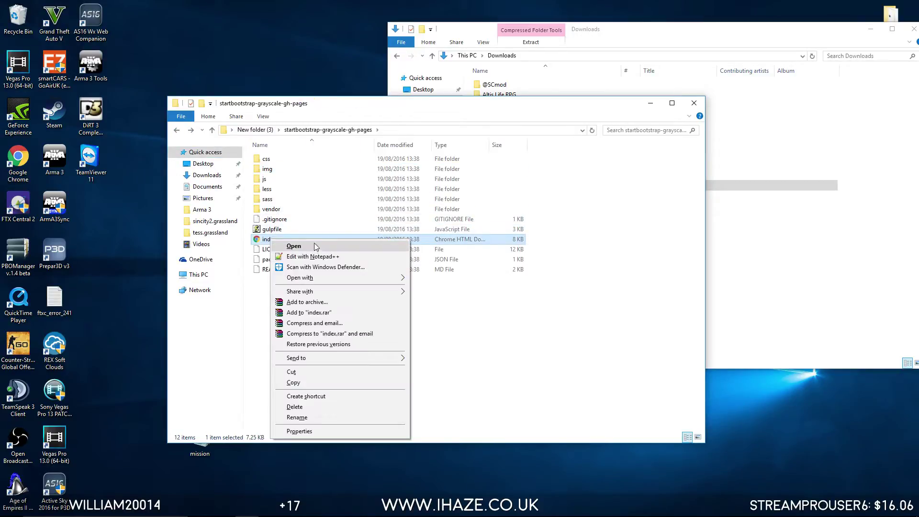
{"action": "left_click", "coordinate": [312, 257]}
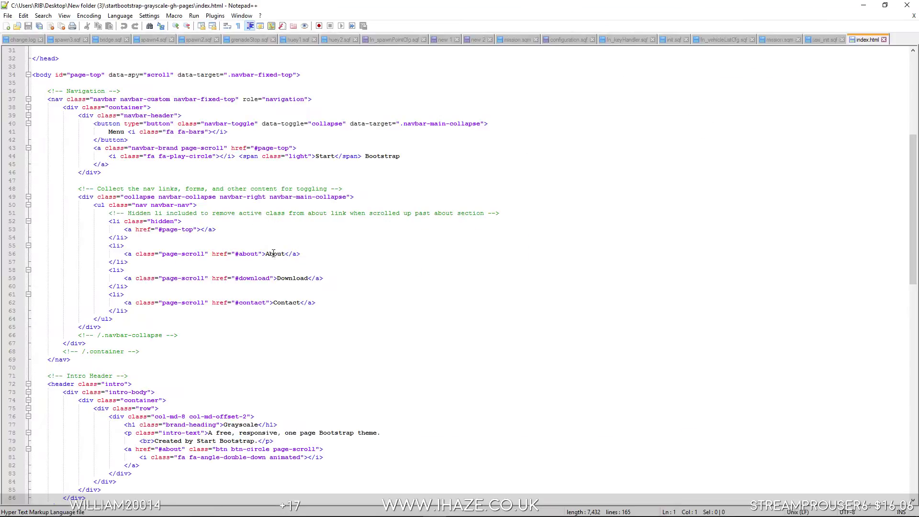
{"action": "scroll", "coordinate": [189, 89], "scroll_direction": "down", "scroll_amount": 4}
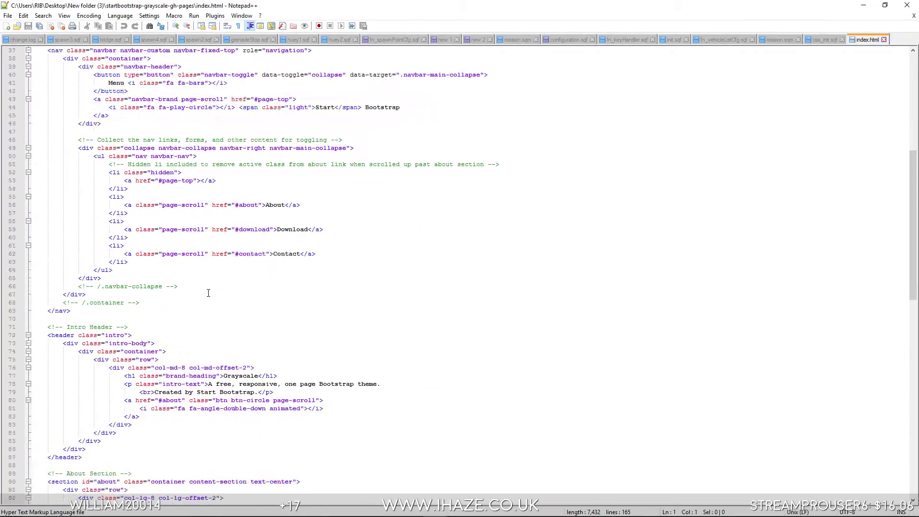
{"action": "double_click", "coordinate": [237, 328]}
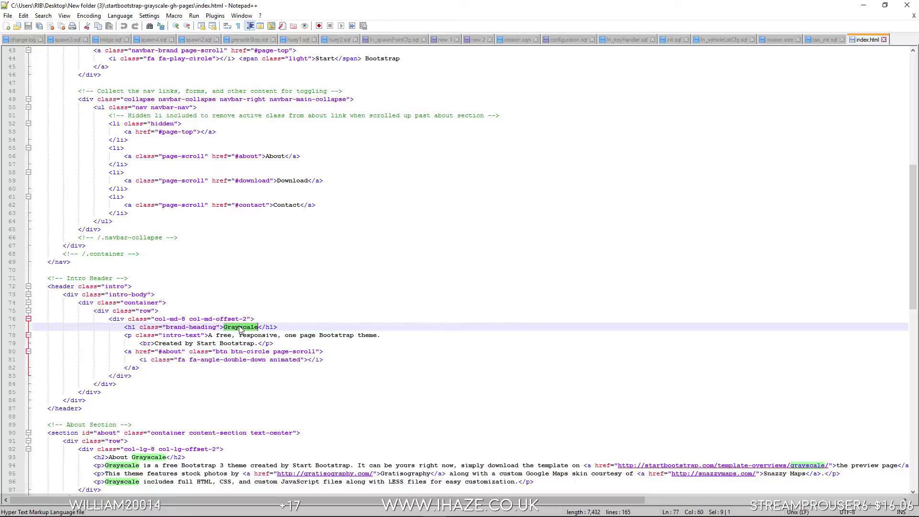
{"action": "type", "text": "iHaz"}
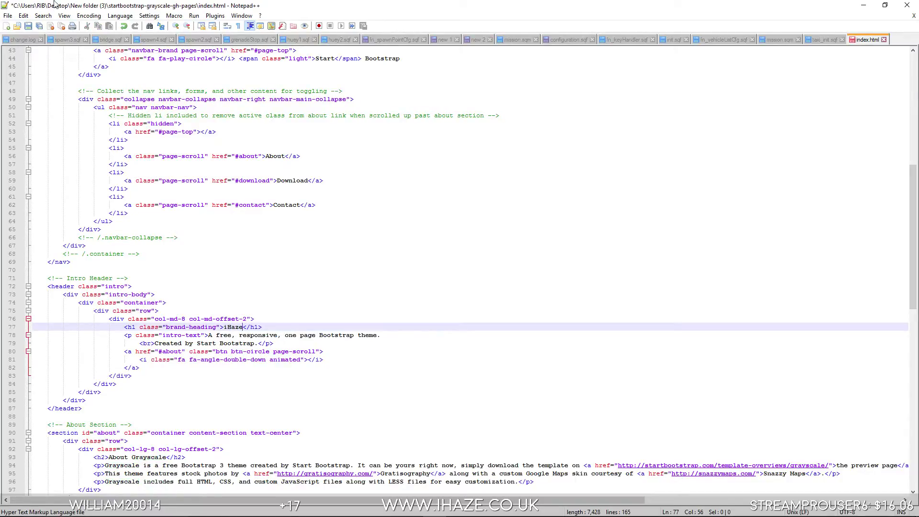
{"action": "left_click", "coordinate": [28, 26]}
{"action": "left_click", "coordinate": [862, 5]}
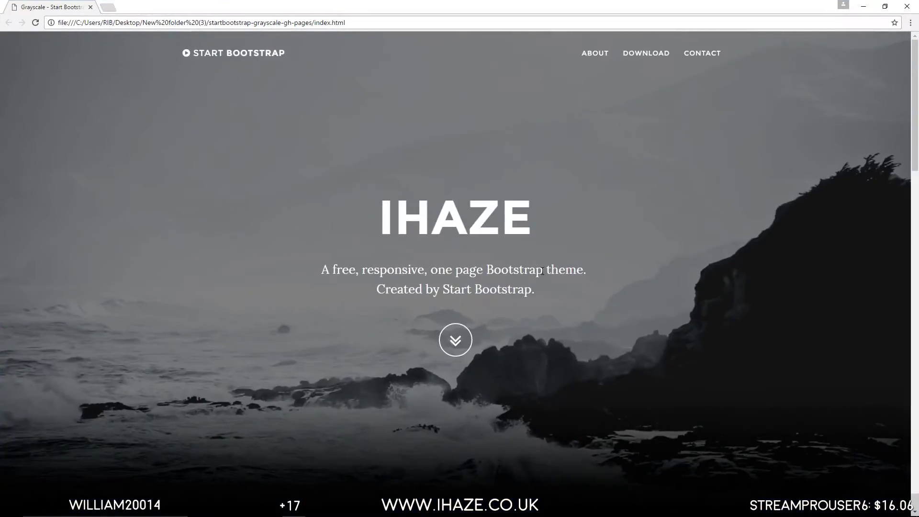
- Scroll the local preview to confirm the hero title reads IHAZE
{"action": "scroll", "coordinate": [556, 278], "scroll_direction": "down", "scroll_amount": 12}
{"action": "scroll", "coordinate": [556, 277], "scroll_direction": "up", "scroll_amount": 7}
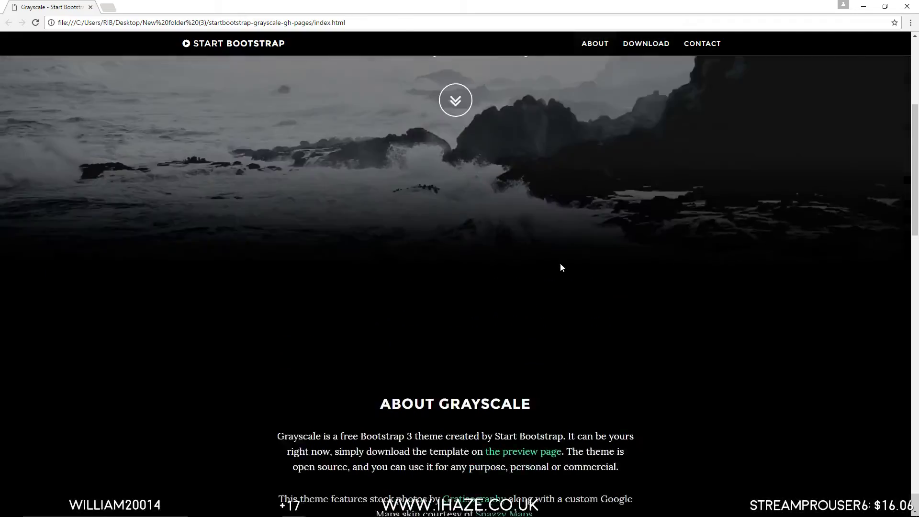
{"action": "scroll", "coordinate": [562, 267], "scroll_direction": "up", "scroll_amount": 5}
{"action": "left_click", "coordinate": [866, 6]}
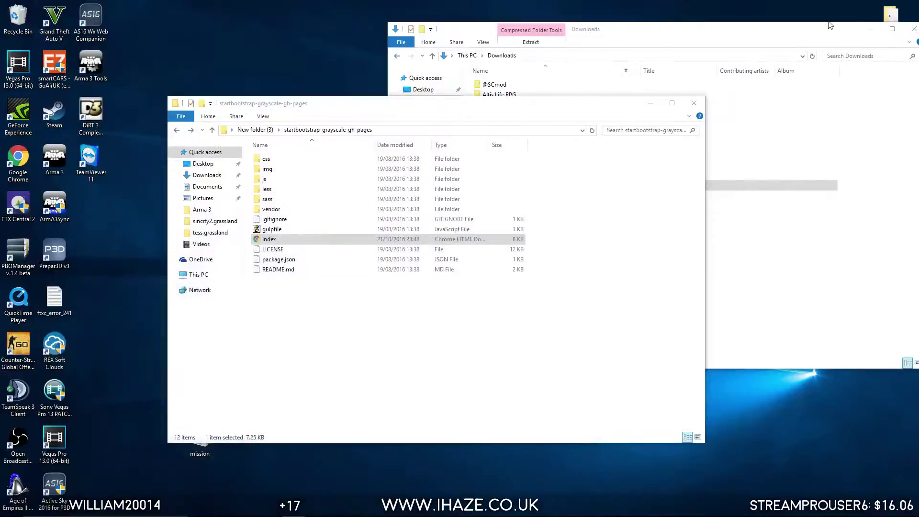
{"action": "mouse_move", "coordinate": [293, 507]}
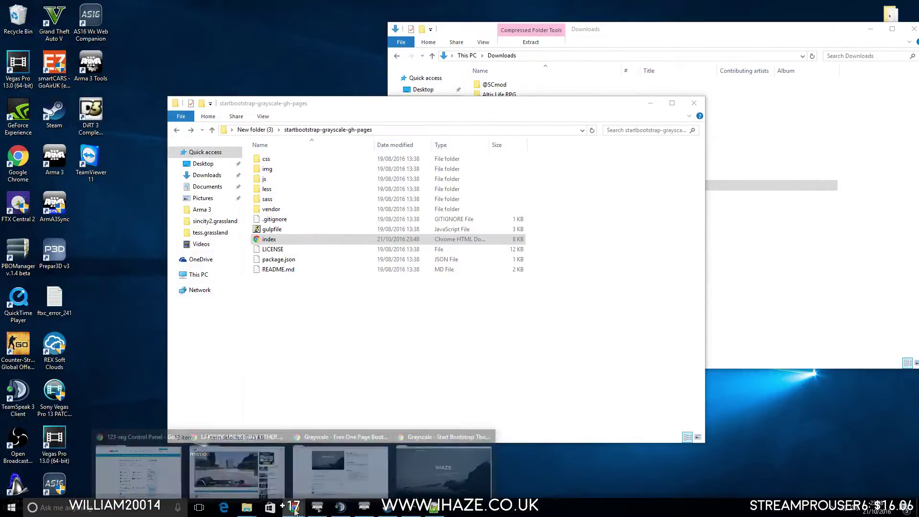
{"action": "left_click", "coordinate": [406, 463]}
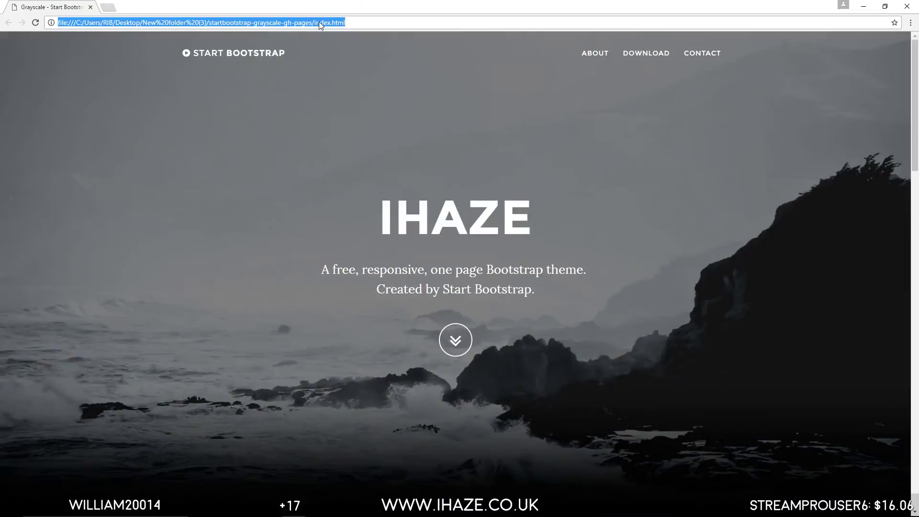
- Browse the live ihaze.co.uk site for comparison, then close Chrome
{"action": "type", "text": "i"}
{"action": "left_click", "coordinate": [114, 44]}
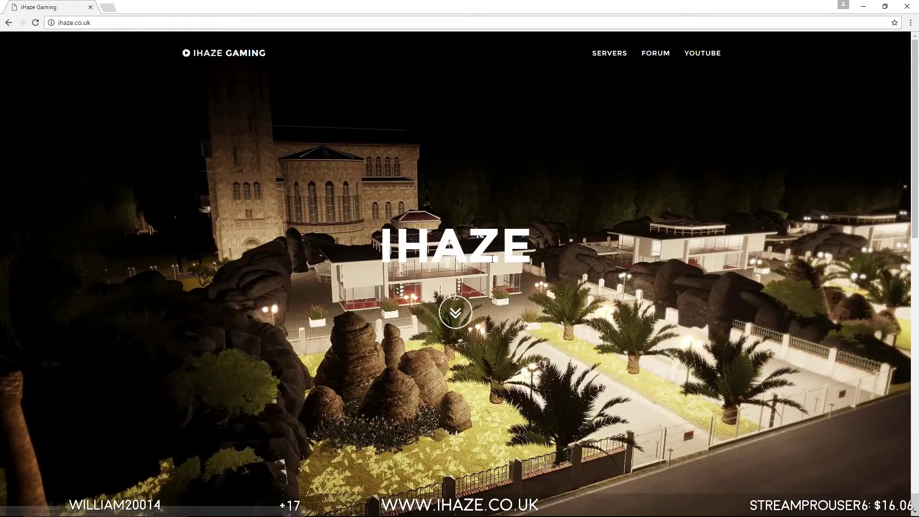
{"action": "scroll", "coordinate": [195, 98], "scroll_direction": "down", "scroll_amount": 10}
{"action": "scroll", "coordinate": [450, 254], "scroll_direction": "down", "scroll_amount": 4}
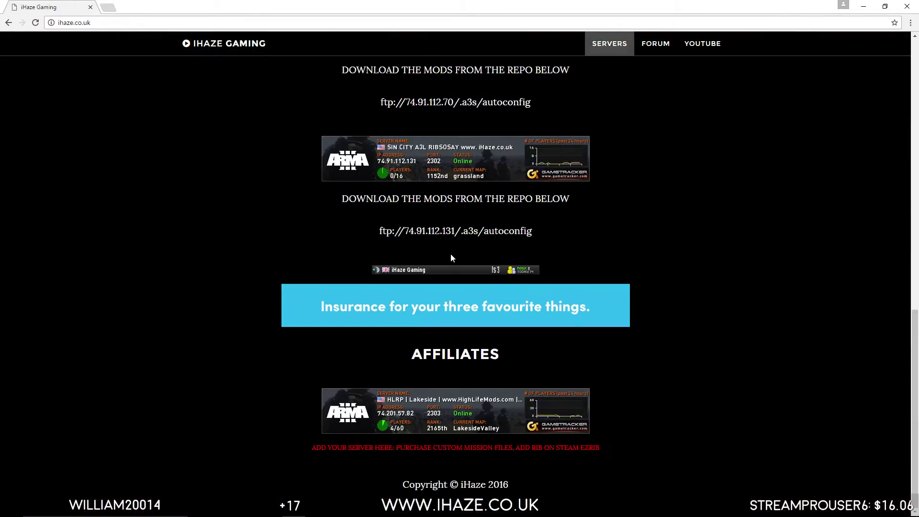
{"action": "scroll", "coordinate": [451, 254], "scroll_direction": "up", "scroll_amount": 13}
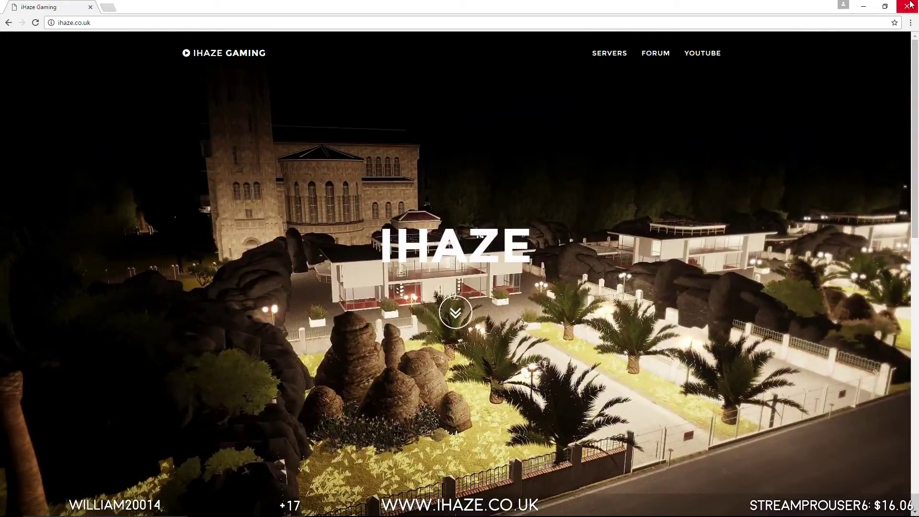
{"action": "left_click", "coordinate": [906, 7]}
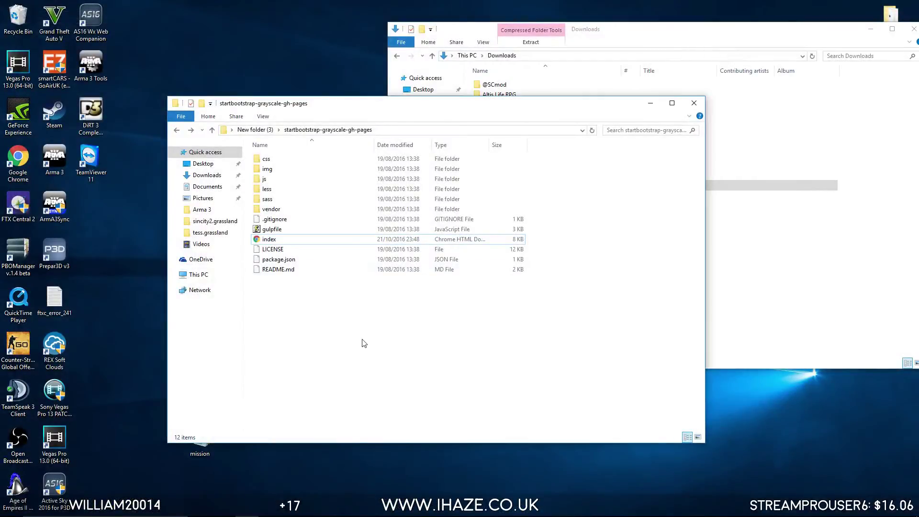
- Delete the old ZIP and pack startbootstrap-grayscale-gh-pages into a new RAR archive
{"action": "left_click", "coordinate": [176, 130]}
{"action": "left_click", "coordinate": [300, 172]}
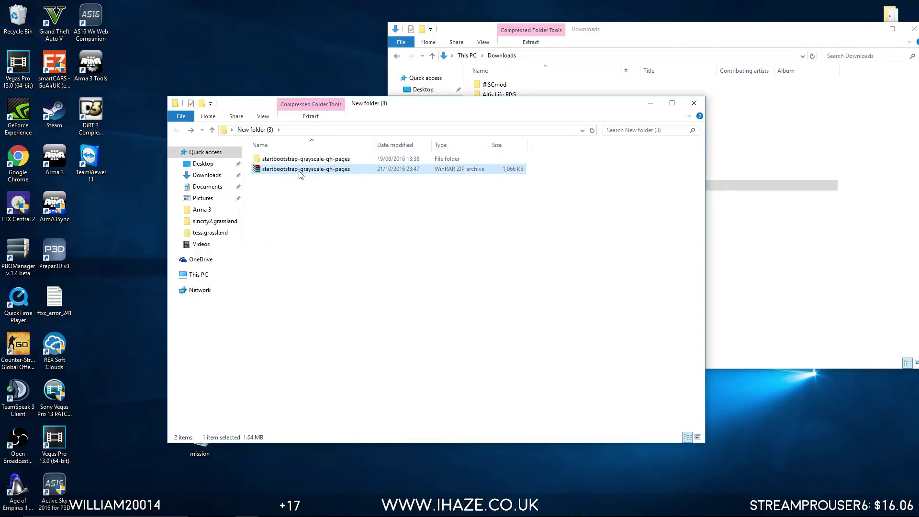
{"action": "key", "text": "Delete"}
{"action": "right_click", "coordinate": [298, 160]}
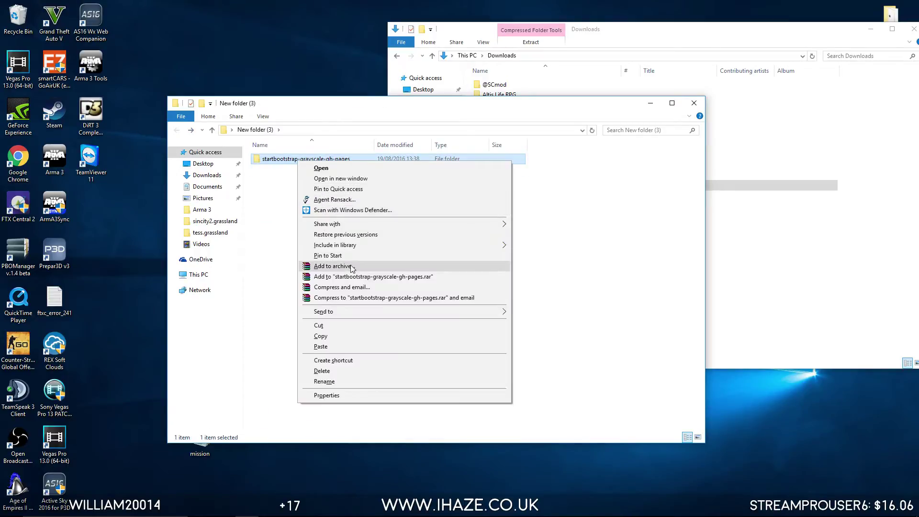
{"action": "left_click", "coordinate": [335, 267]}
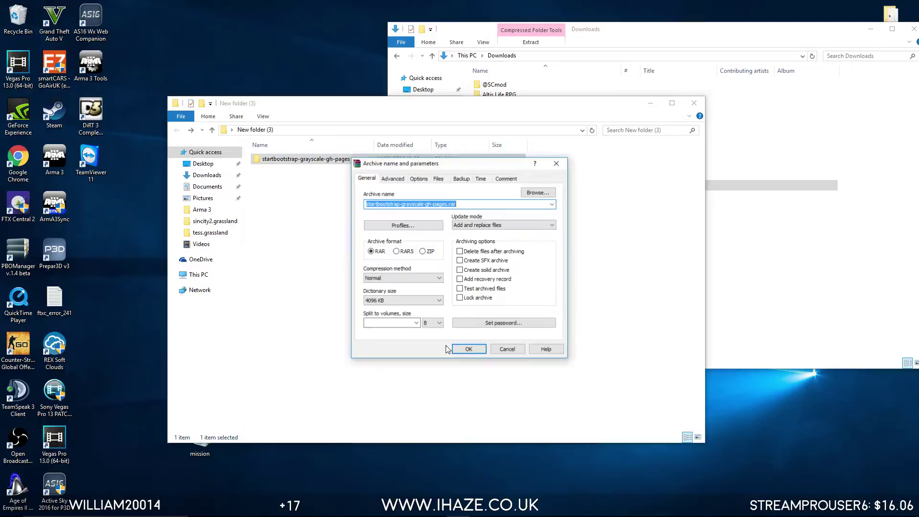
{"action": "left_click", "coordinate": [469, 349]}
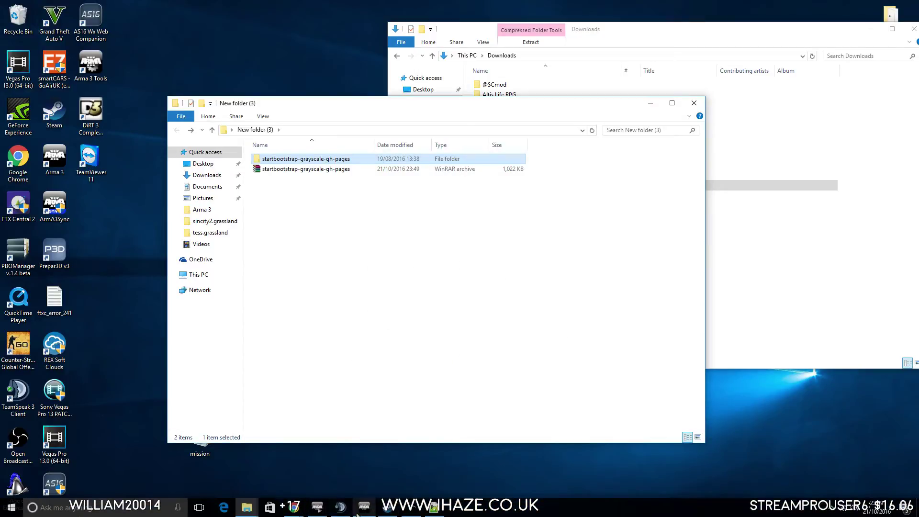
{"action": "left_click", "coordinate": [341, 508]}
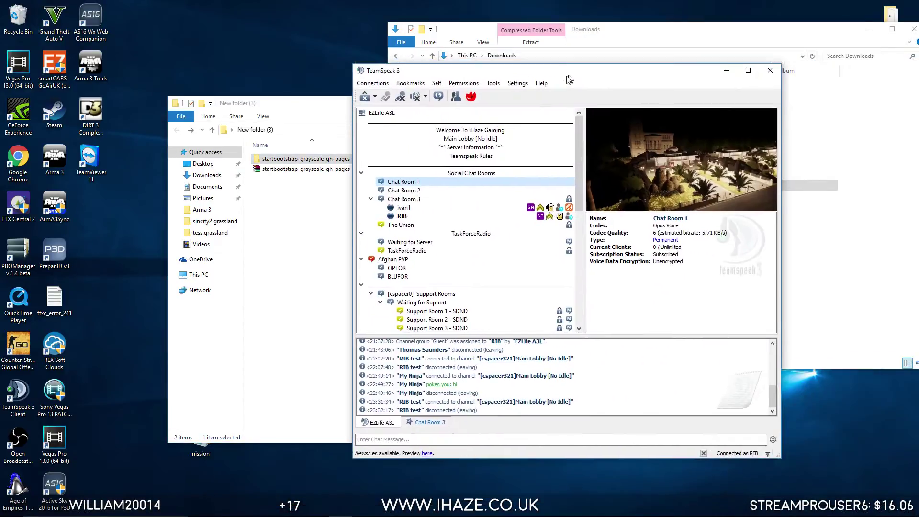
- Bring up Chat Room 2's channel options in TeamSpeak 3, then dismiss them
{"action": "right_click", "coordinate": [432, 191]}
{"action": "key", "text": "Escape"}
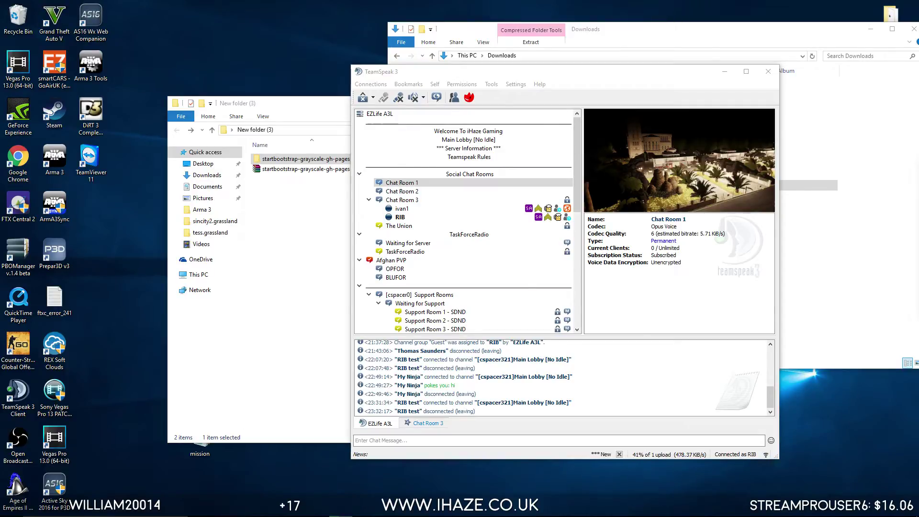
{"action": "left_click", "coordinate": [19, 512]}
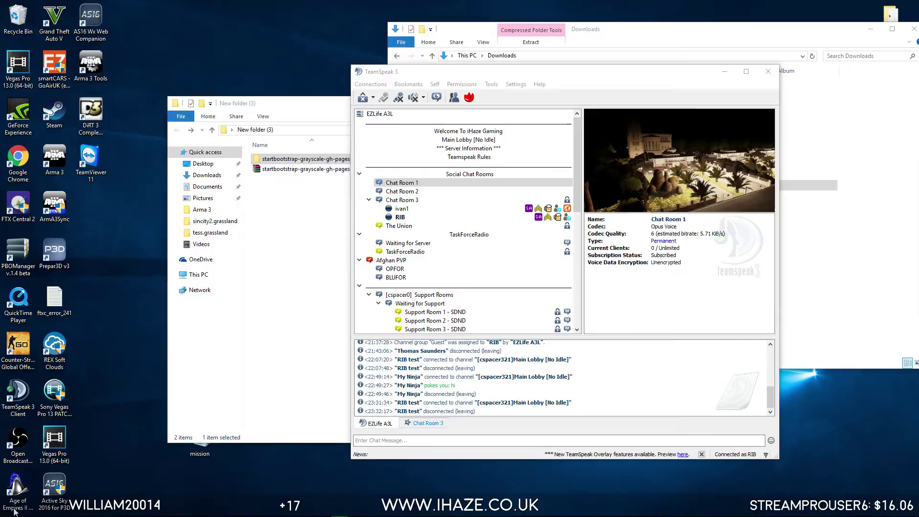
- Connect via Remote Desktop to 74.91.112.131 with the Administrator password, accepting the certificate
{"action": "key", "text": "super"}
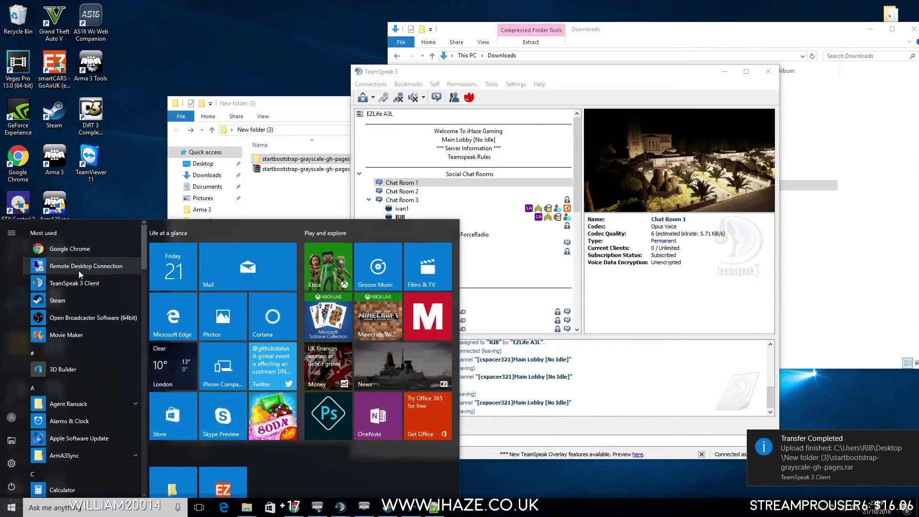
{"action": "left_click", "coordinate": [78, 271]}
{"action": "left_click", "coordinate": [494, 209]}
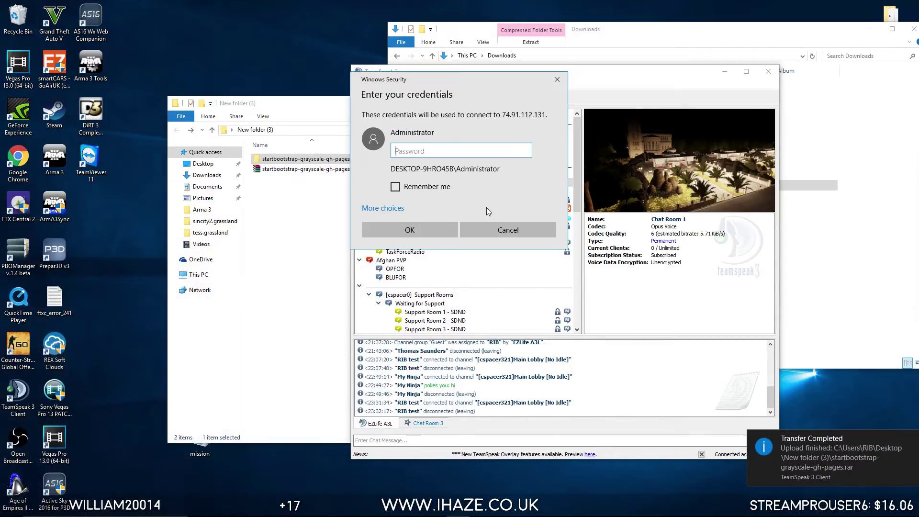
{"action": "key", "text": "ctrl+v"}
{"action": "type", "text": "*****"}
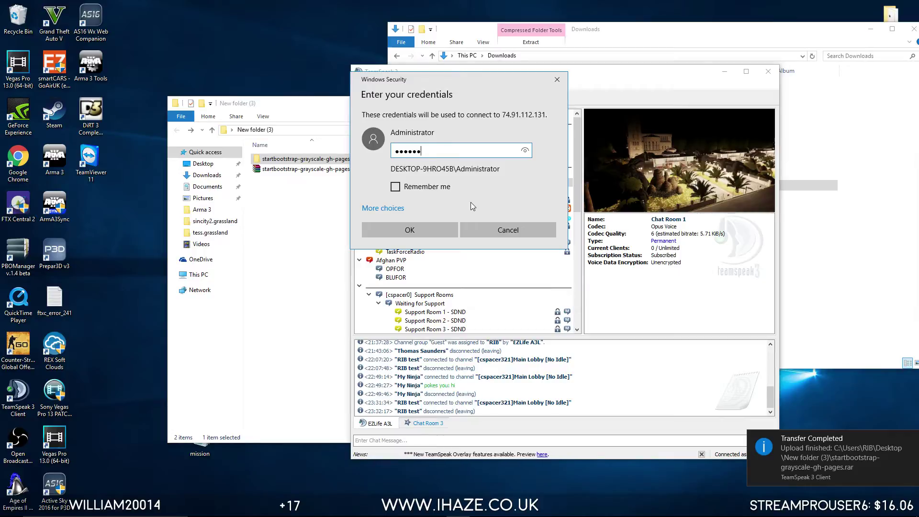
{"action": "key", "text": "Return"}
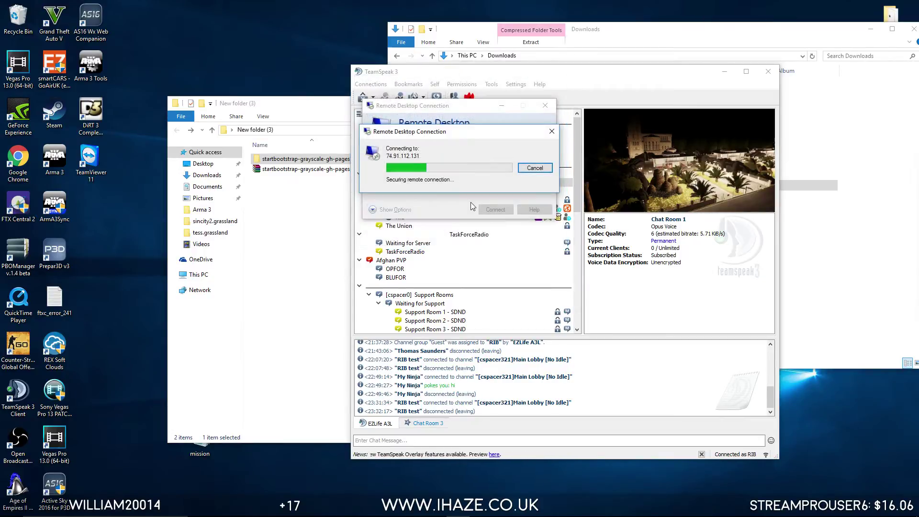
{"action": "left_click", "coordinate": [495, 243]}
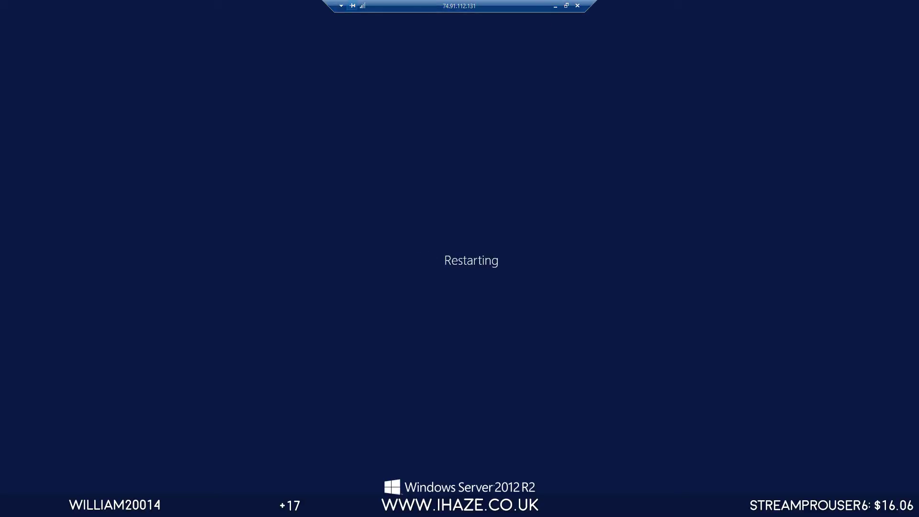
- Minimise the remote session and move aside the New folder (3) window
{"action": "left_click", "coordinate": [555, 5]}
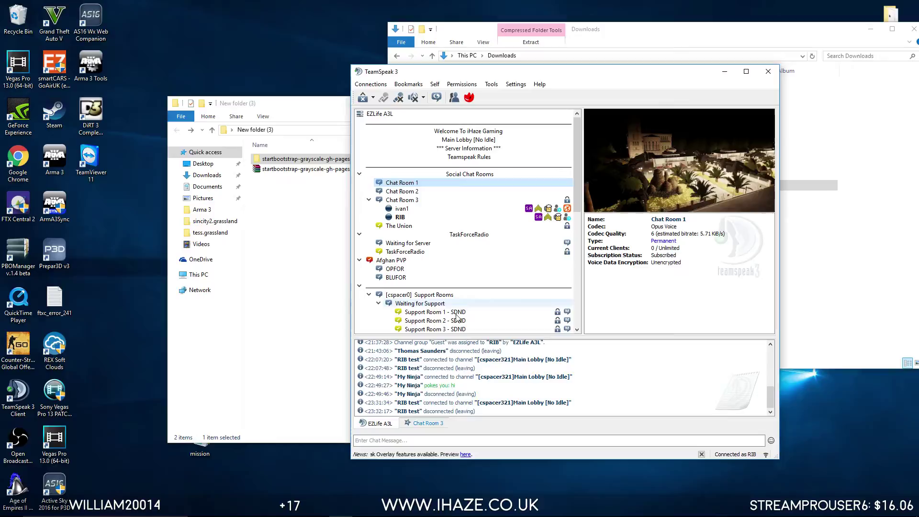
{"action": "left_click", "coordinate": [306, 239]}
{"action": "left_click_drag", "start_coordinate": [550, 105], "coordinate": [393, 117]}
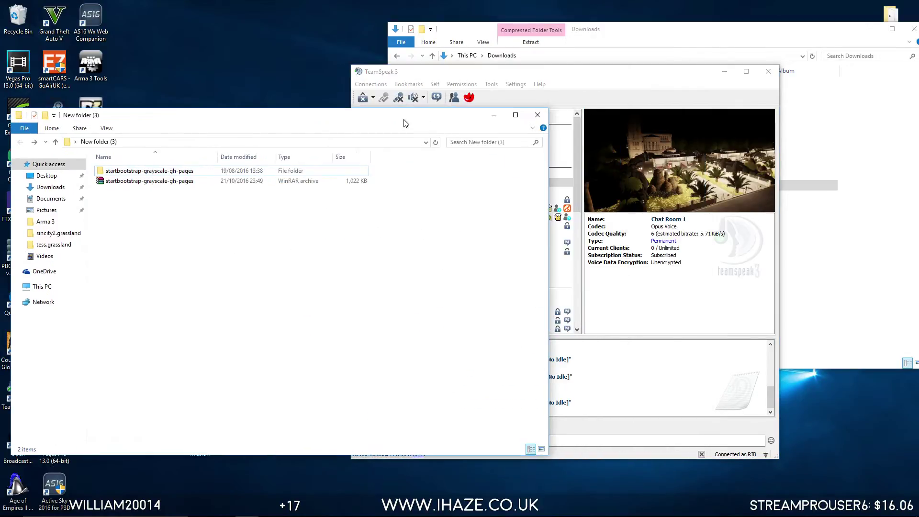
{"action": "left_click", "coordinate": [495, 116]}
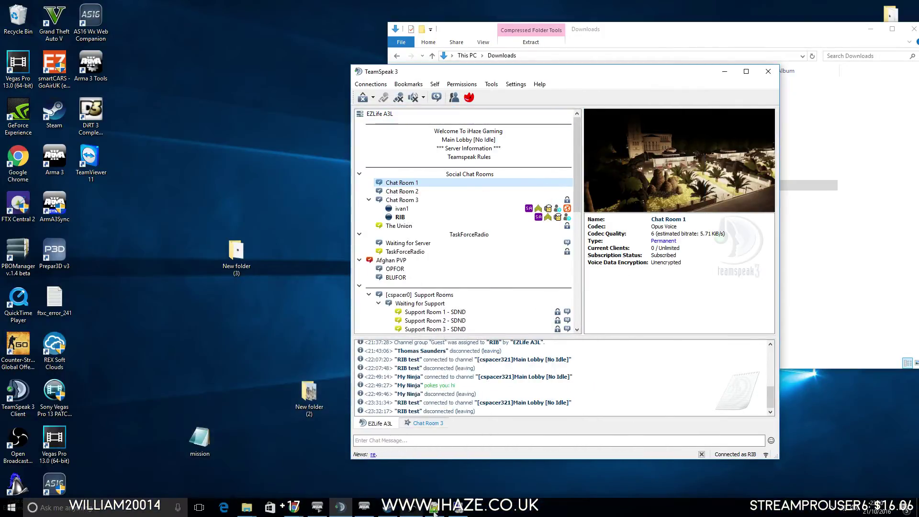
- Show pythonsecurity.co.uk's advanced DNS records in 123-reg and select the @ record's 185.107.96.144 IP
{"action": "left_click", "coordinate": [293, 512]}
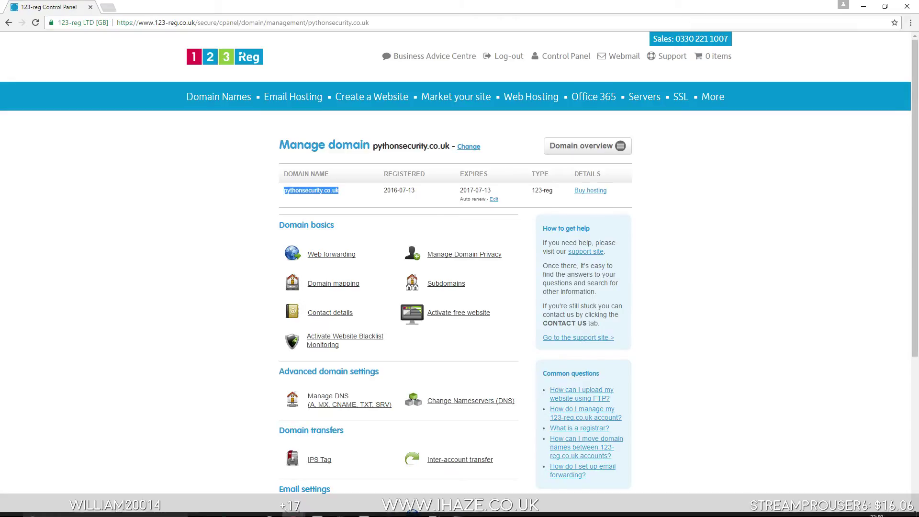
{"action": "left_click", "coordinate": [334, 404]}
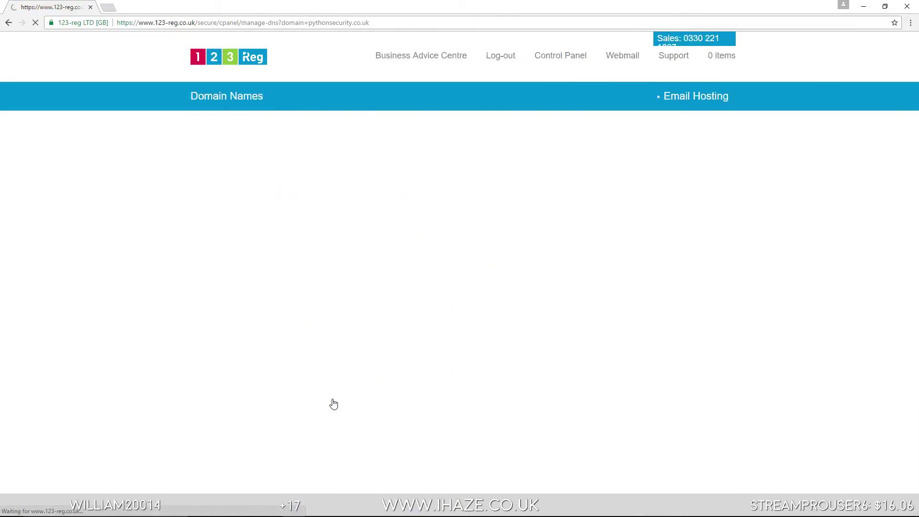
{"action": "left_click", "coordinate": [351, 187]}
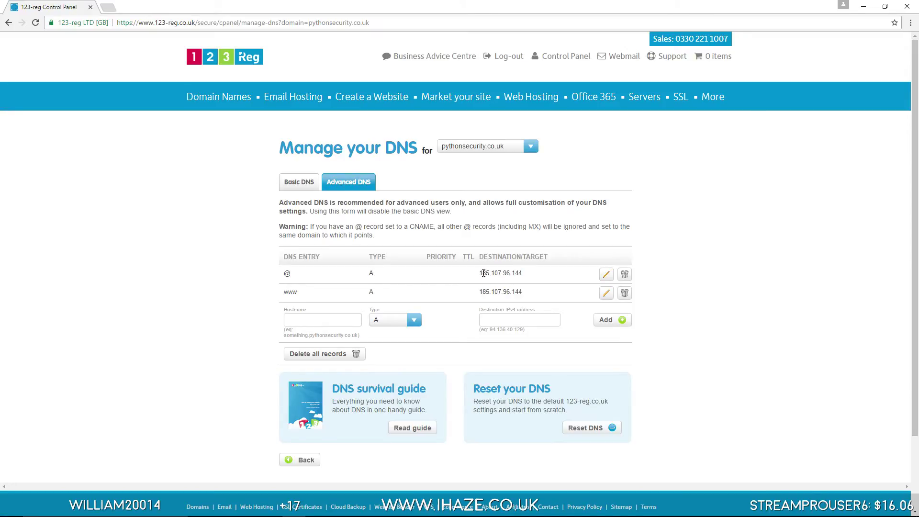
{"action": "left_click_drag", "start_coordinate": [479, 273], "coordinate": [529, 282]}
{"action": "left_click", "coordinate": [489, 274]}
{"action": "left_click", "coordinate": [364, 507]}
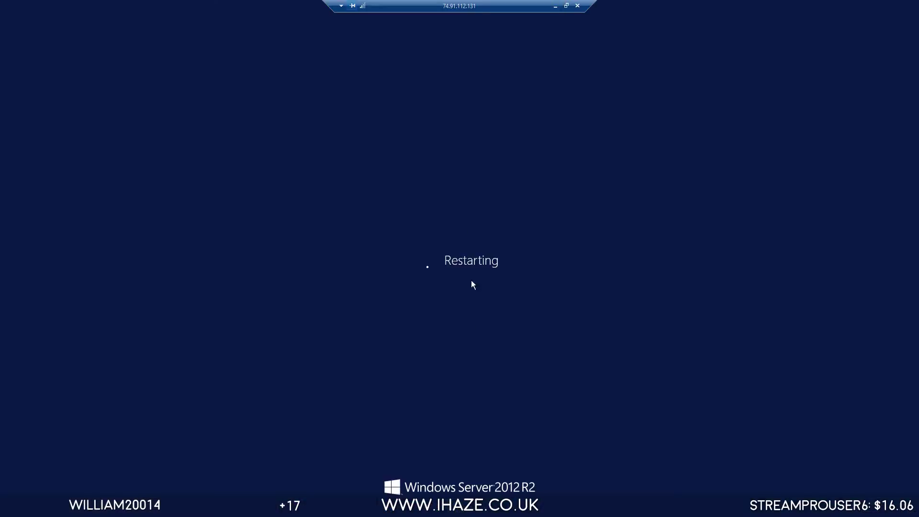
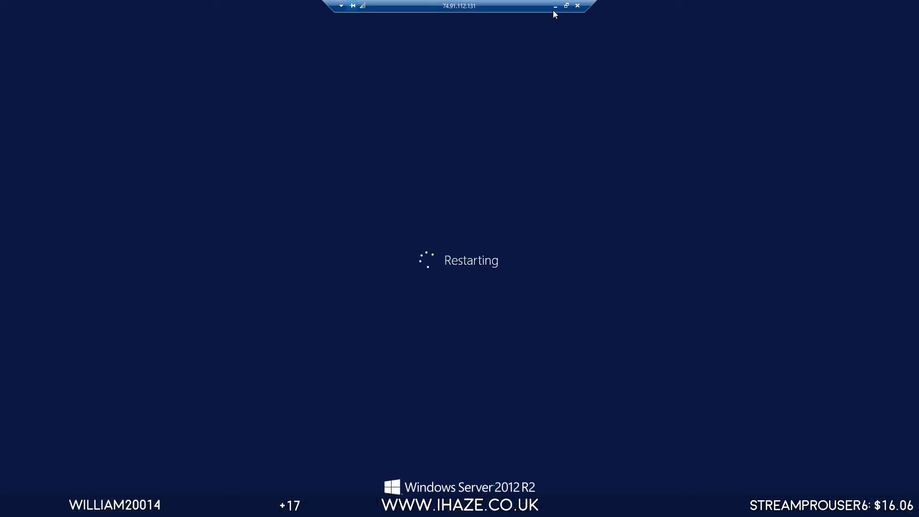
- Set the @ A record's destination to 74.91.112.131 and save it
{"action": "left_click", "coordinate": [555, 6]}
{"action": "left_click", "coordinate": [606, 274]}
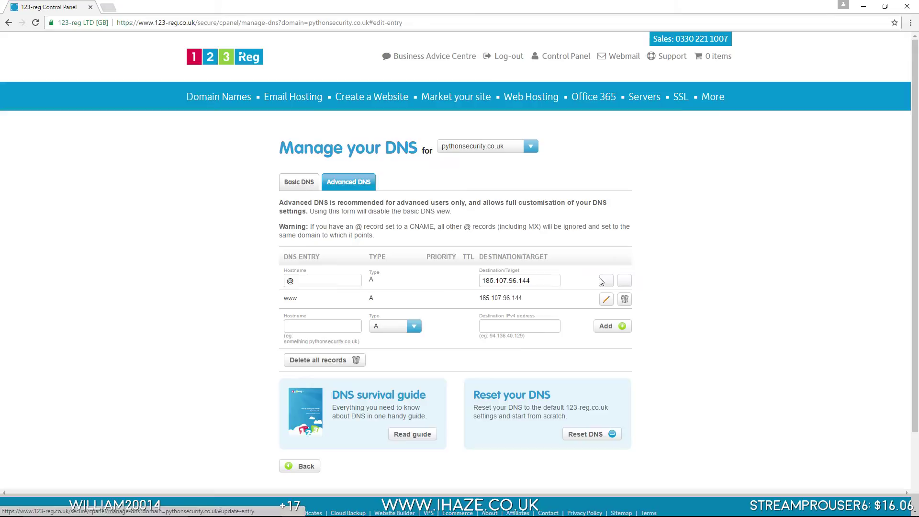
{"action": "type", "text": "74"}
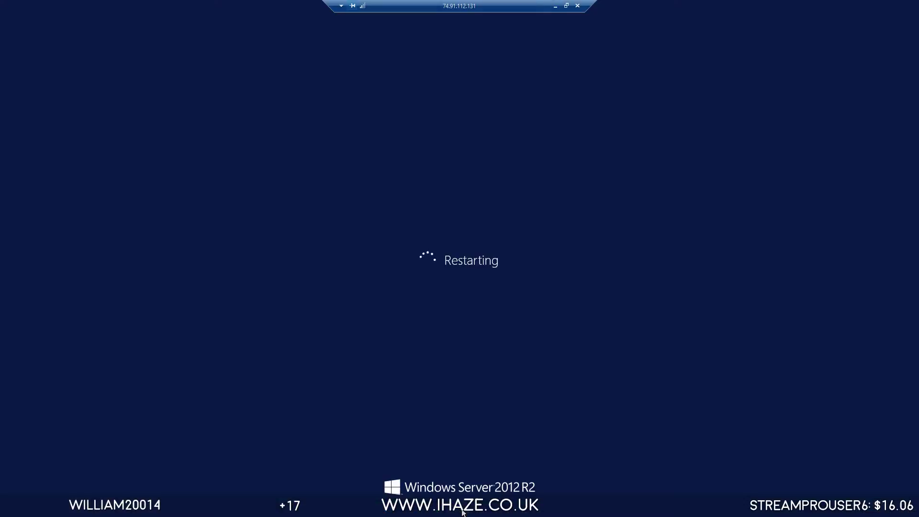
{"action": "key", "text": "alt+Tab"}
{"action": "left_click", "coordinate": [554, 7]}
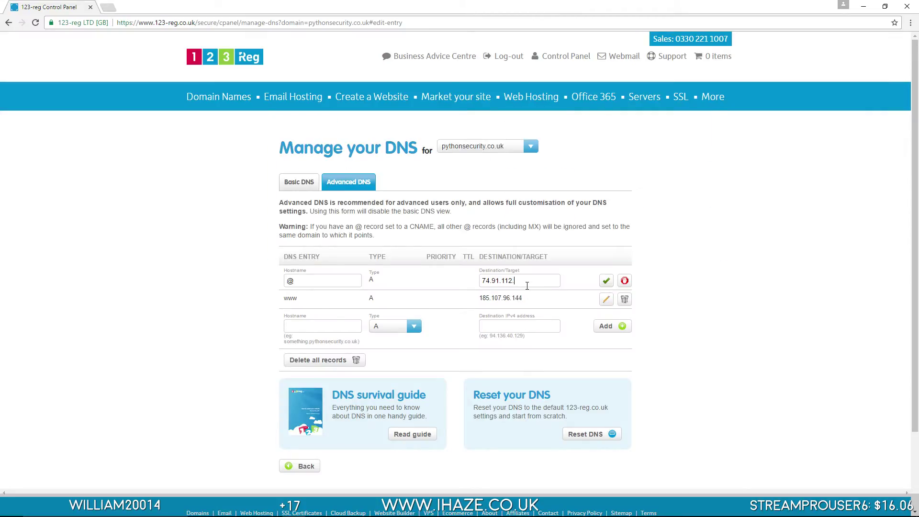
{"action": "left_click", "coordinate": [606, 280]}
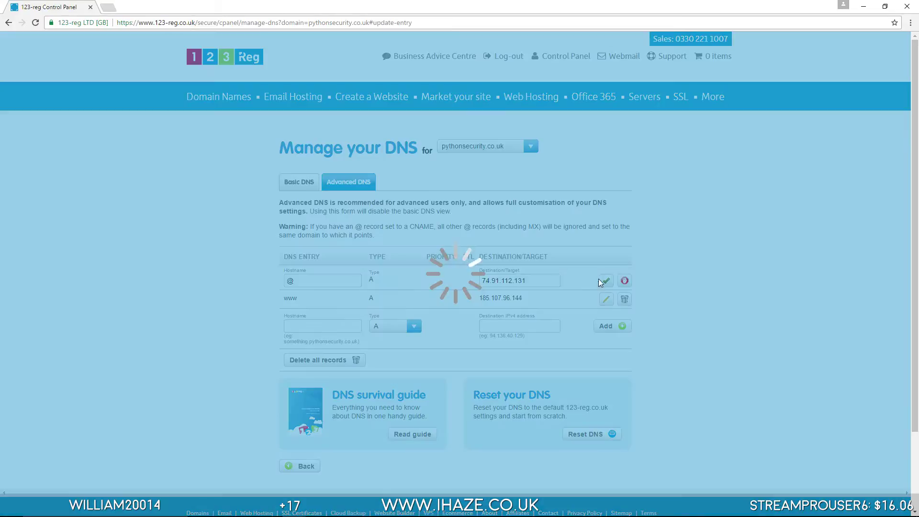
- Copy 74.91.112.131 into the www A record, replacing the old IP, and save it
{"action": "left_click_drag", "start_coordinate": [533, 273], "coordinate": [479, 274]}
{"action": "right_click", "coordinate": [496, 279]}
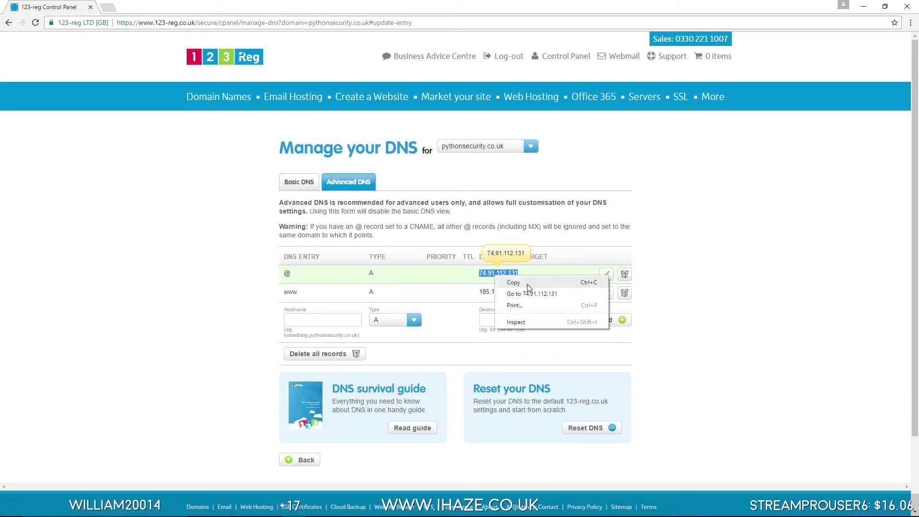
{"action": "left_click", "coordinate": [514, 282]}
{"action": "left_click", "coordinate": [532, 289]}
{"action": "left_click_drag", "start_coordinate": [542, 298], "coordinate": [480, 299]}
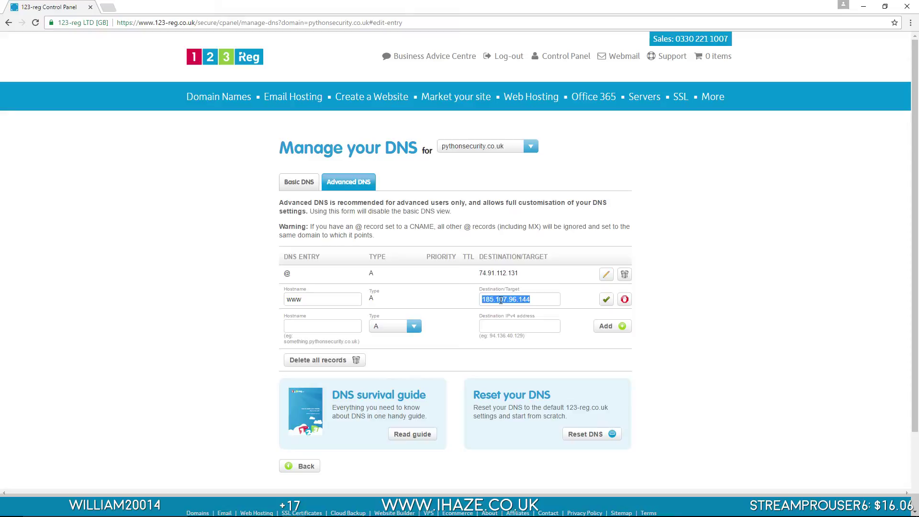
{"action": "right_click", "coordinate": [499, 297]}
{"action": "left_click", "coordinate": [522, 342]}
{"action": "left_click", "coordinate": [606, 299]}
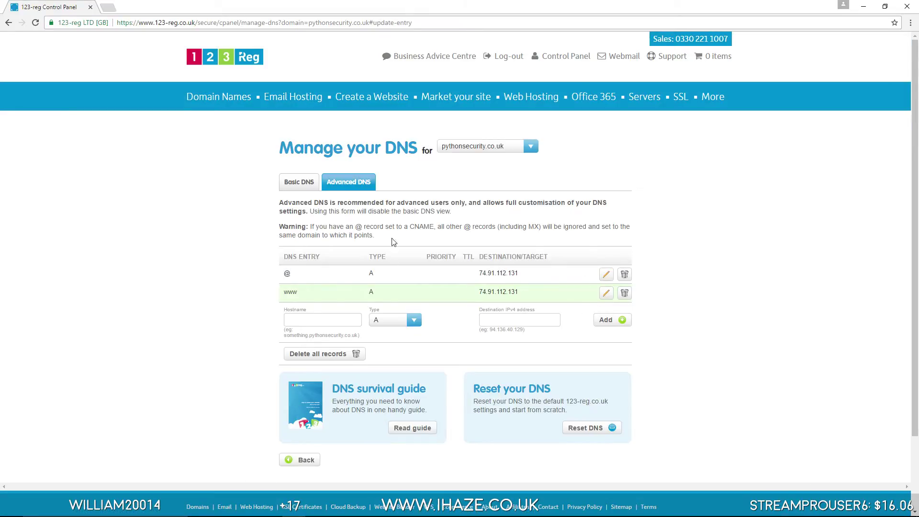
{"action": "left_click", "coordinate": [301, 184]}
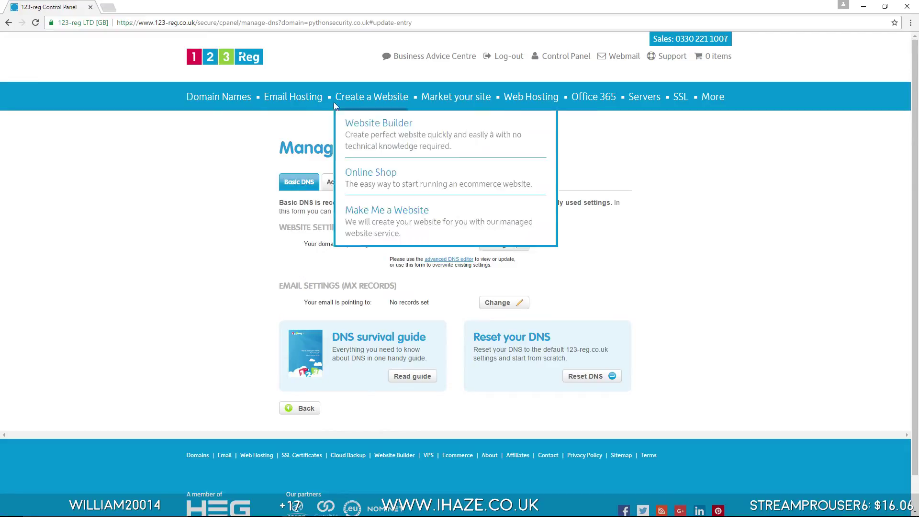
- Confirm the nameservers are ns.123-reg.co.uk and ns2, then go back to Manage domain
{"action": "left_click", "coordinate": [9, 22]}
{"action": "left_click", "coordinate": [8, 23]}
{"action": "left_click", "coordinate": [9, 23]}
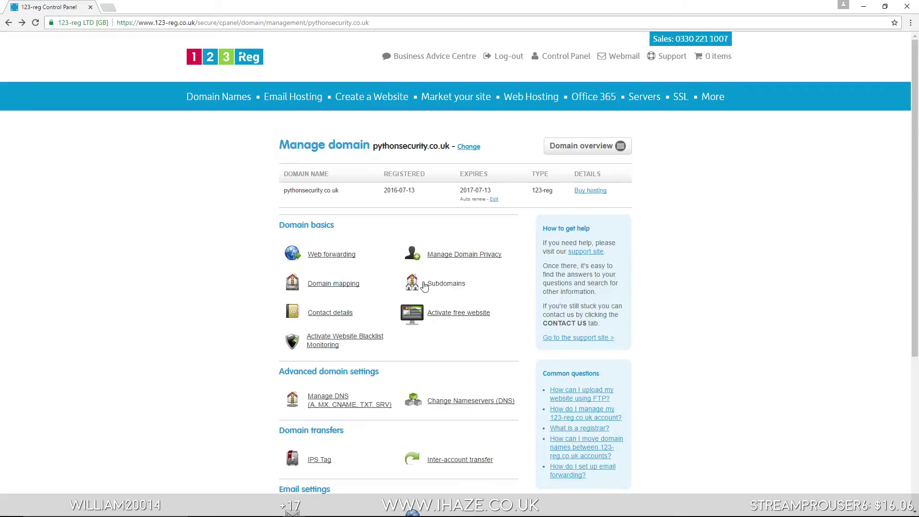
{"action": "left_click", "coordinate": [456, 405]}
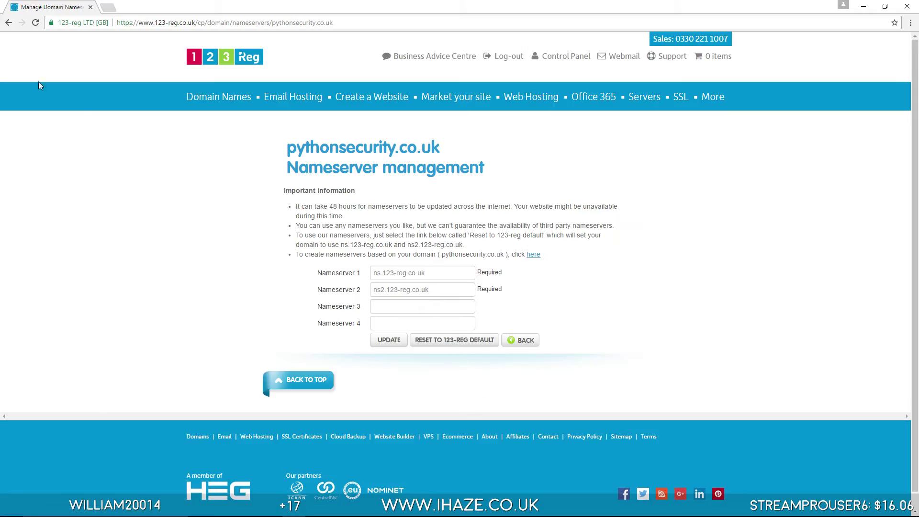
{"action": "left_click", "coordinate": [9, 23]}
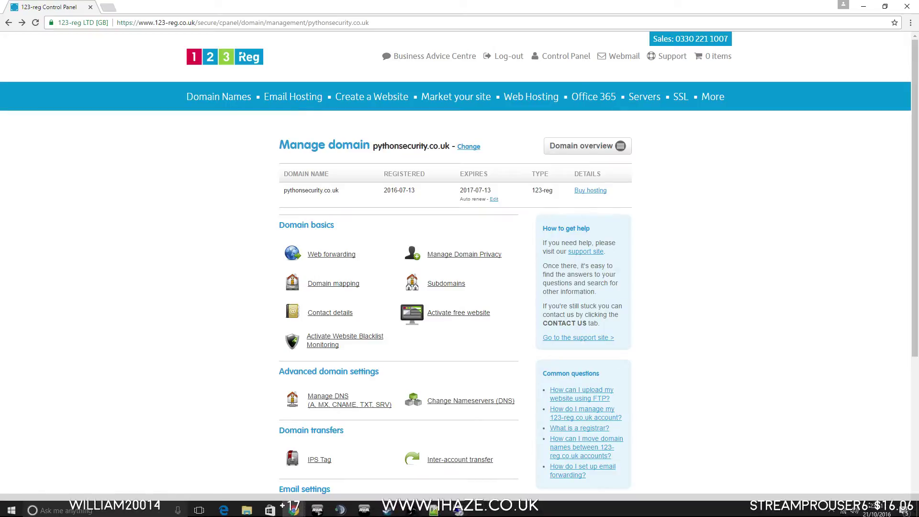
{"action": "left_click", "coordinate": [464, 513]}
- Disconnect the session and reconnect to 74.91.112.131 with the account password, accepting the certificate
{"action": "left_click", "coordinate": [578, 5]}
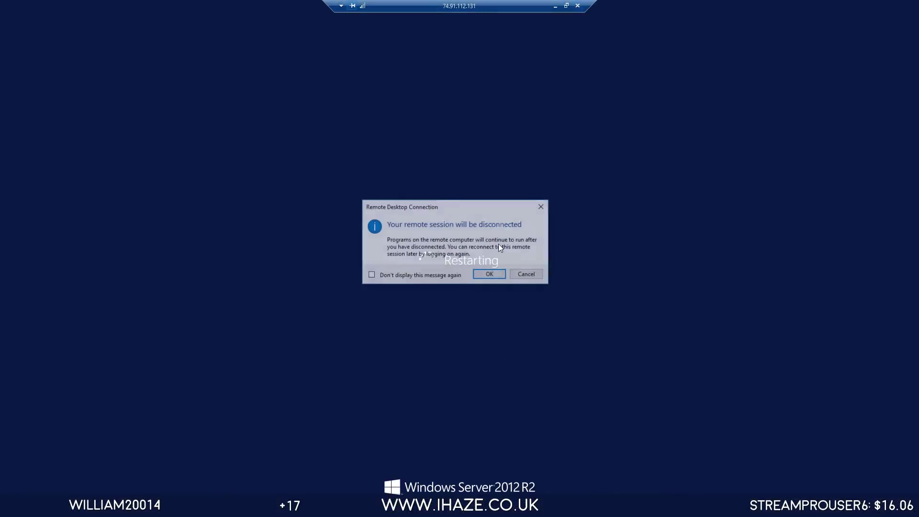
{"action": "left_click", "coordinate": [490, 276]}
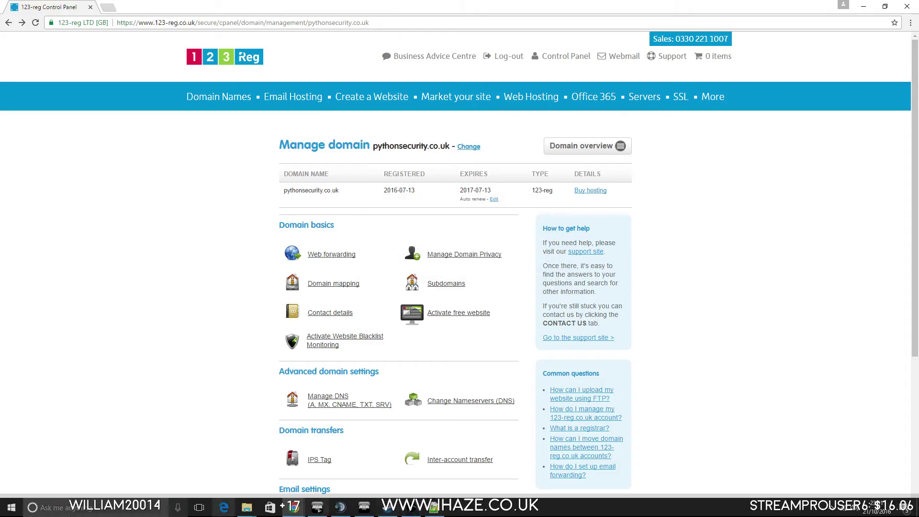
{"action": "key", "text": "super"}
{"action": "left_click", "coordinate": [91, 274]}
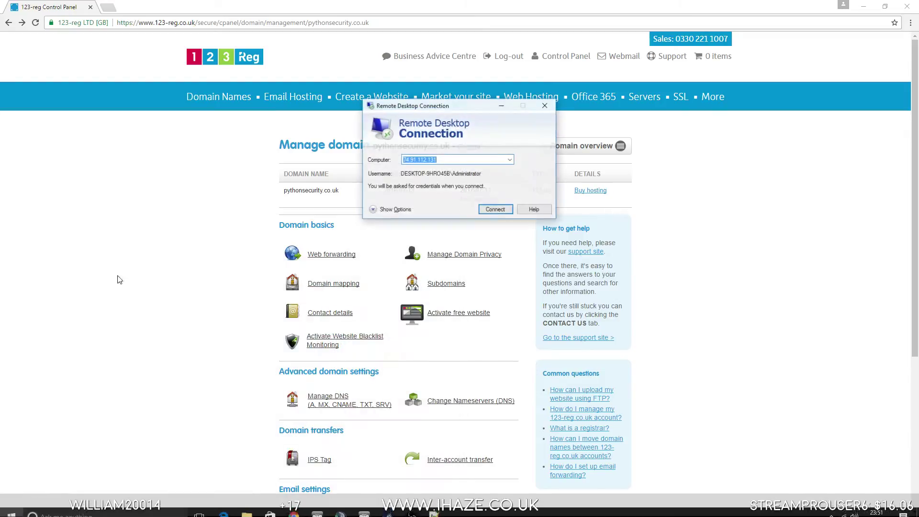
{"action": "left_click", "coordinate": [496, 211]}
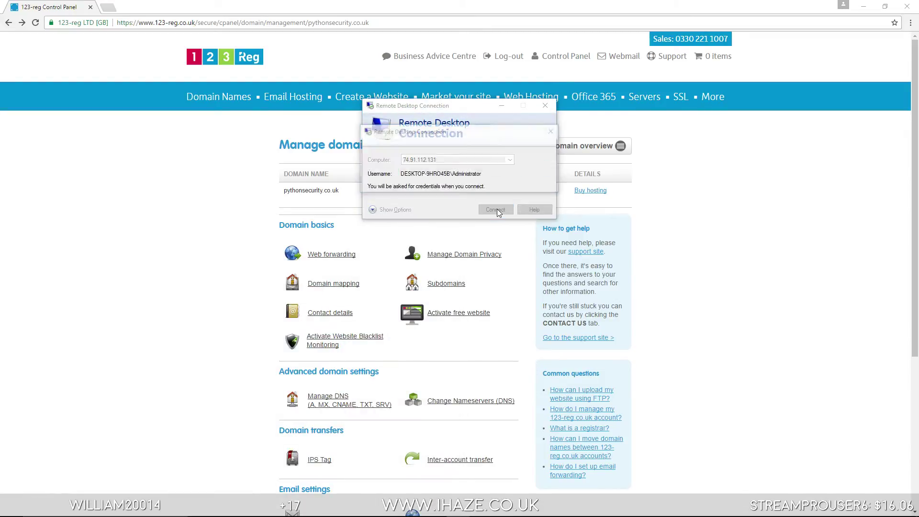
{"action": "type", "text": "••"}
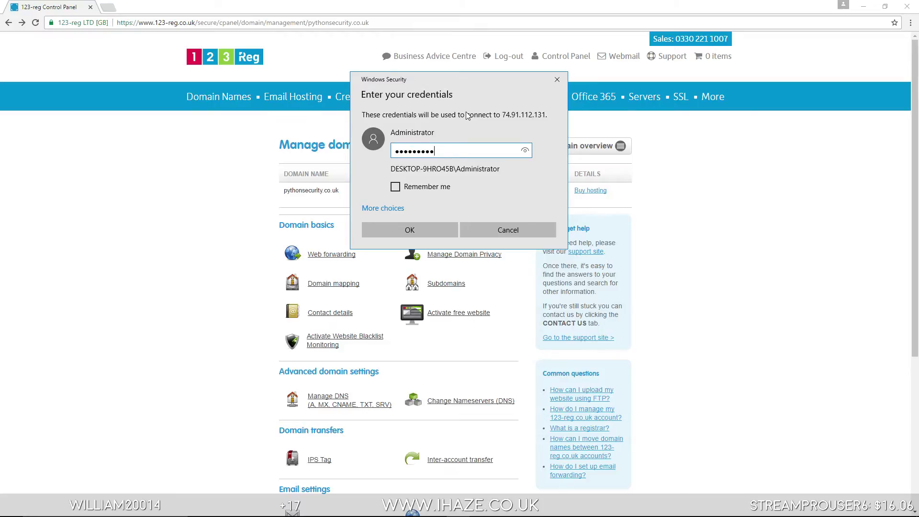
{"action": "key", "text": "Return"}
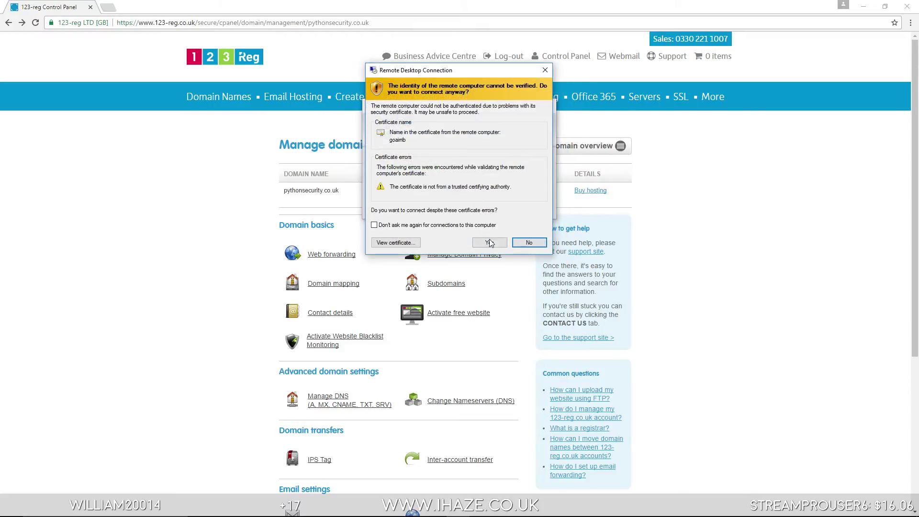
{"action": "left_click", "coordinate": [490, 243]}
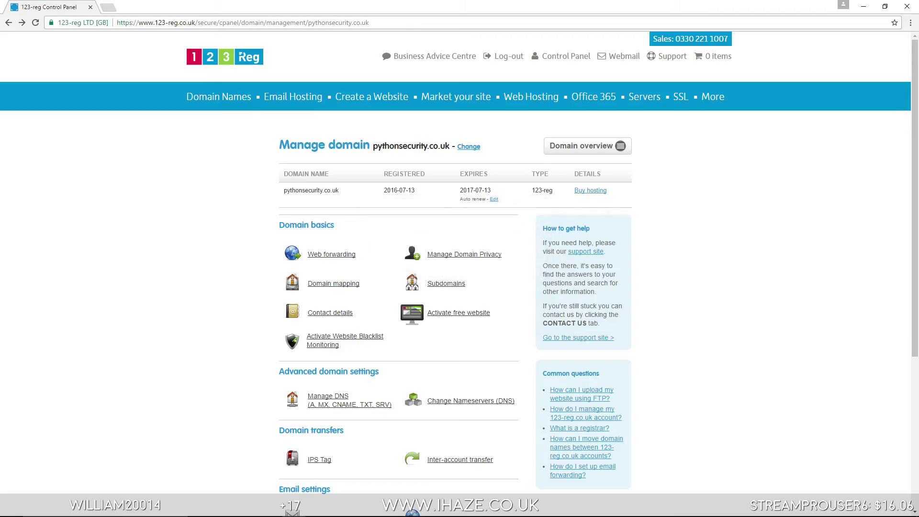
- Connect to 74.91.112.70 from the saved computers list, entering the password and accepting the certificate
{"action": "key", "text": "super"}
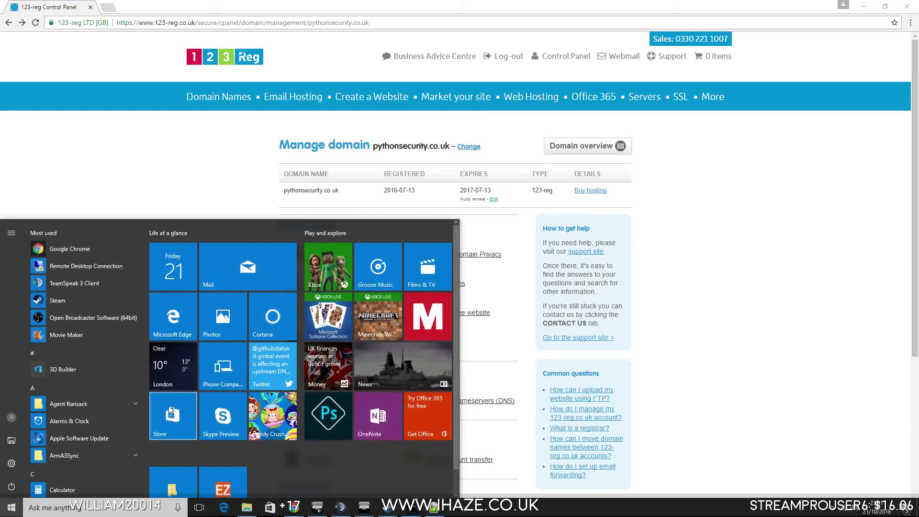
{"action": "left_click", "coordinate": [87, 275]}
{"action": "left_click", "coordinate": [511, 160]}
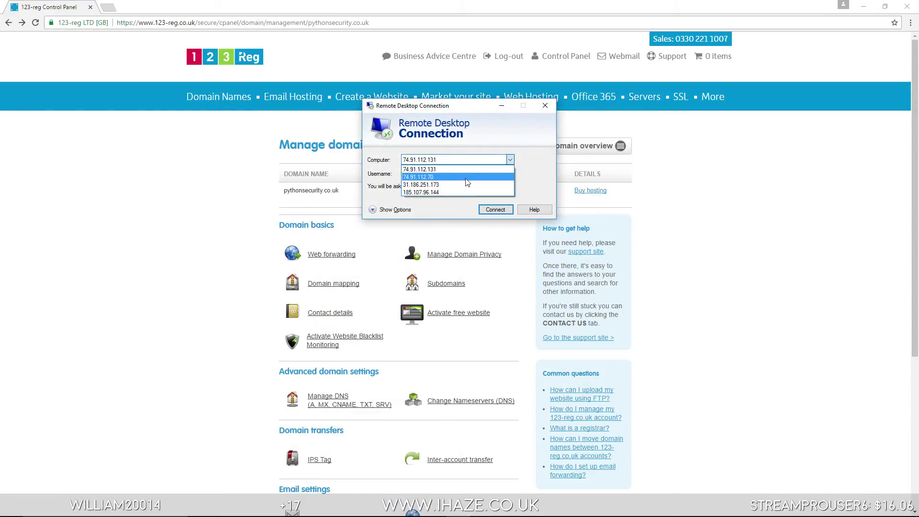
{"action": "left_click", "coordinate": [440, 175]}
{"action": "left_click", "coordinate": [498, 211]}
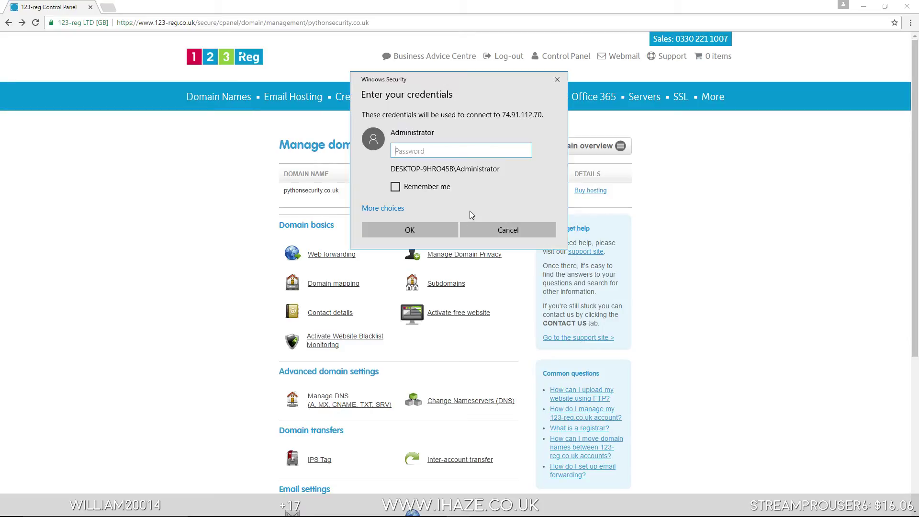
{"action": "type", "text": "**********"}
{"action": "key", "text": "Return"}
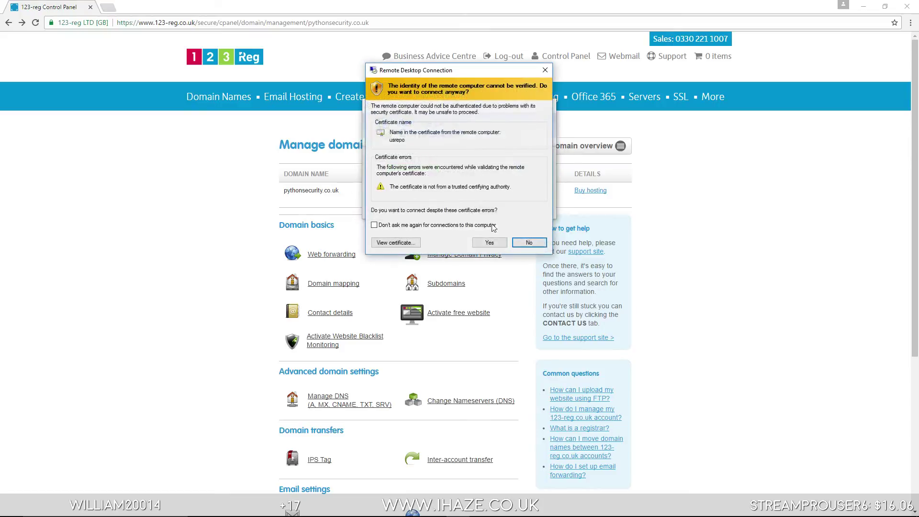
{"action": "left_click", "coordinate": [486, 241]}
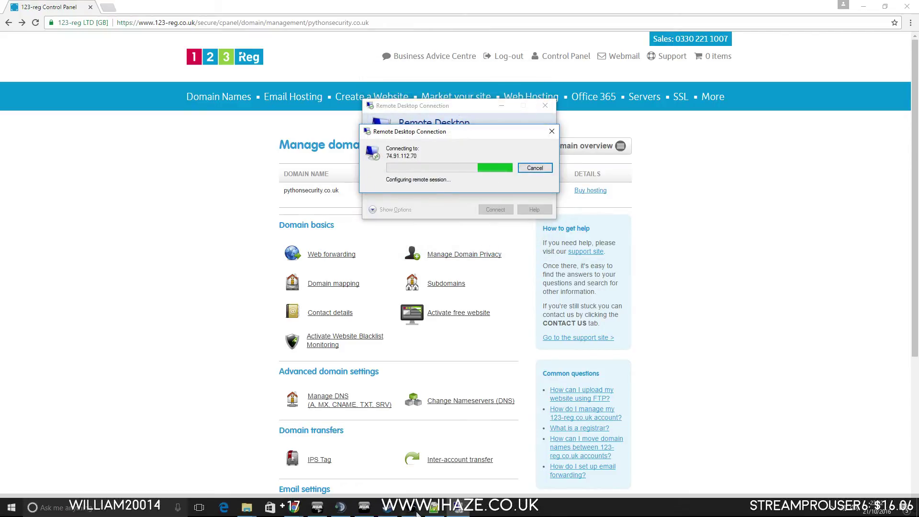
- View the archive in Chat Room 1's File Browser, then close the File Browser
{"action": "right_click", "coordinate": [425, 187]}
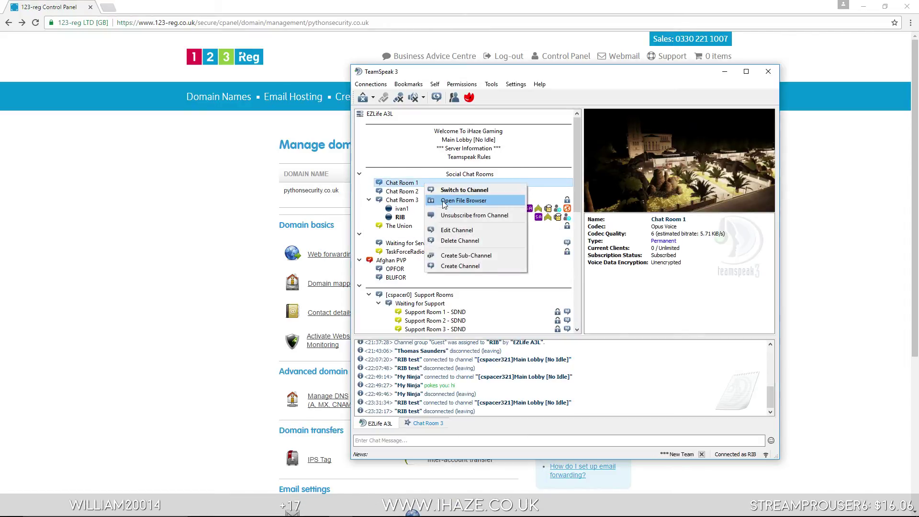
{"action": "key", "text": "Escape"}
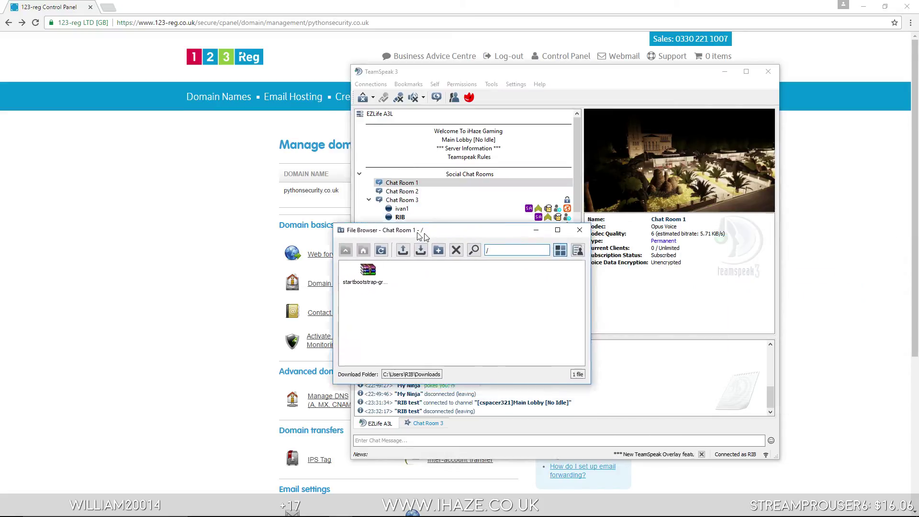
{"action": "left_click_drag", "start_coordinate": [410, 235], "coordinate": [308, 219]}
{"action": "left_click", "coordinate": [470, 218]}
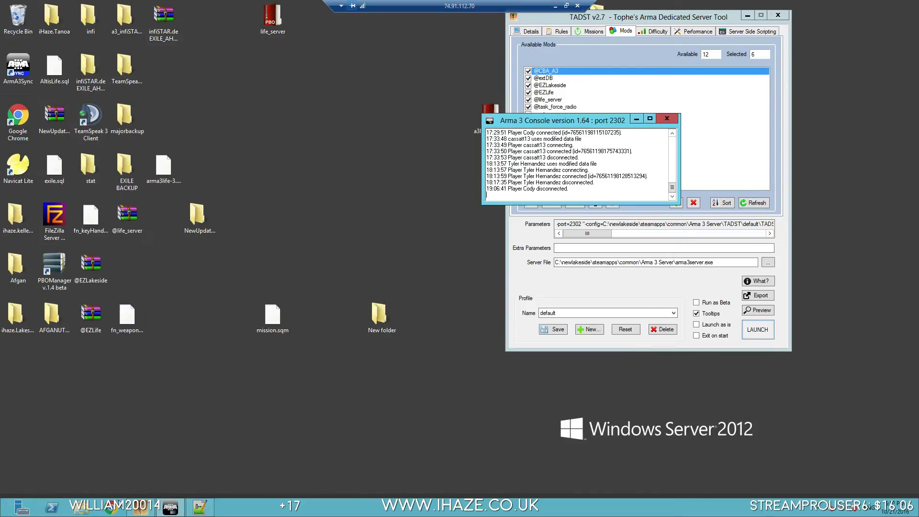
- Open the xampp folder on Local Disk (C:), dismissing the Java update prompt
{"action": "left_click", "coordinate": [85, 510]}
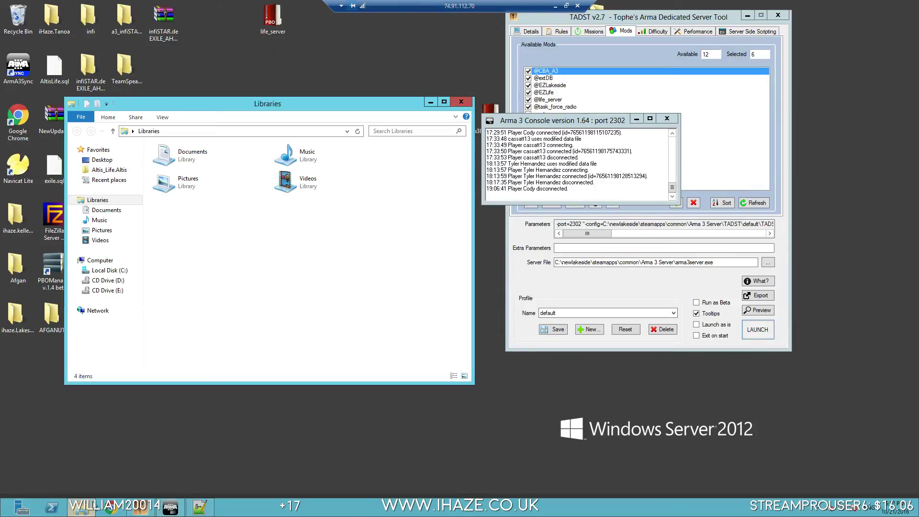
{"action": "left_click", "coordinate": [819, 511]}
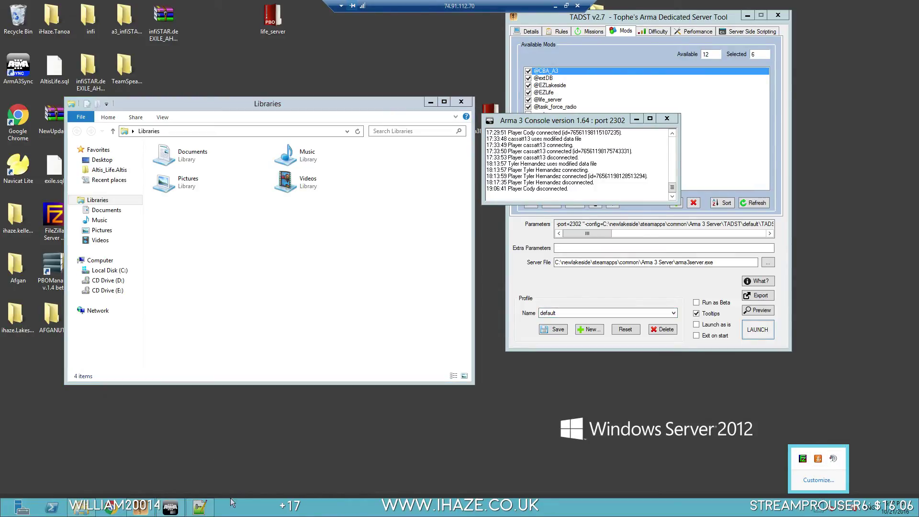
{"action": "left_click", "coordinate": [82, 508]}
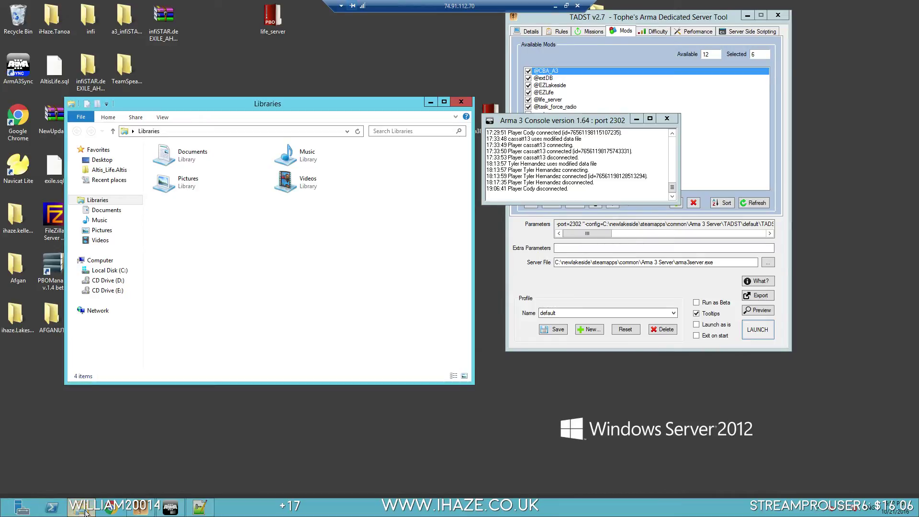
{"action": "left_click", "coordinate": [114, 271]}
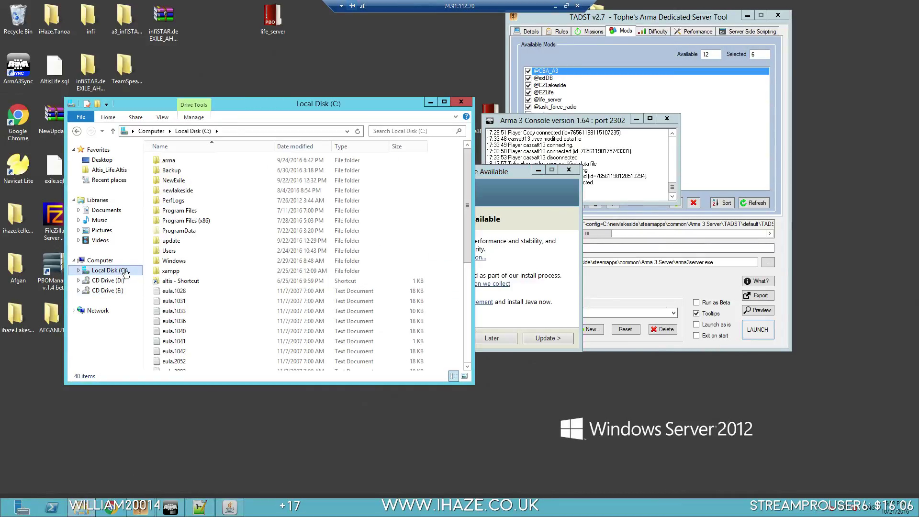
{"action": "left_click", "coordinate": [569, 170]}
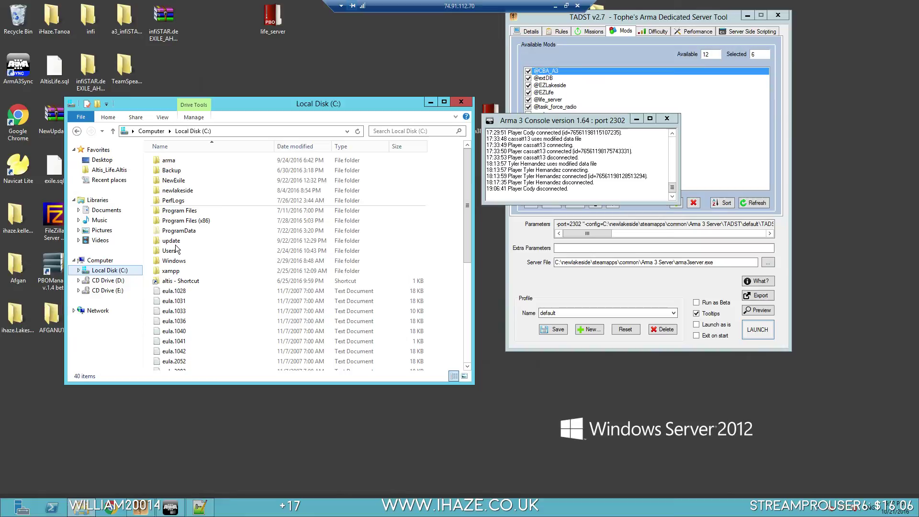
{"action": "double_click", "coordinate": [180, 271]}
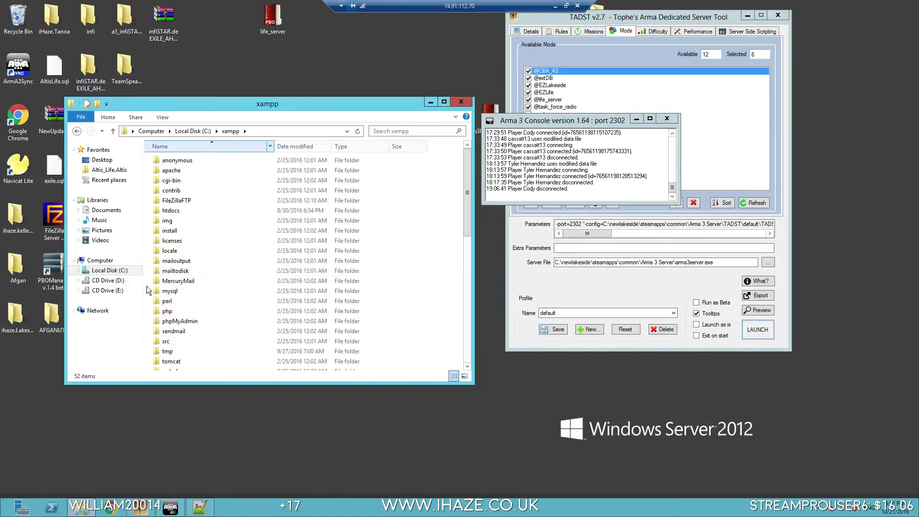
- Launch xampp-control from C:\xampp and show the hidden tray icons for FileZilla
{"action": "left_click_drag", "start_coordinate": [308, 107], "coordinate": [344, 70]}
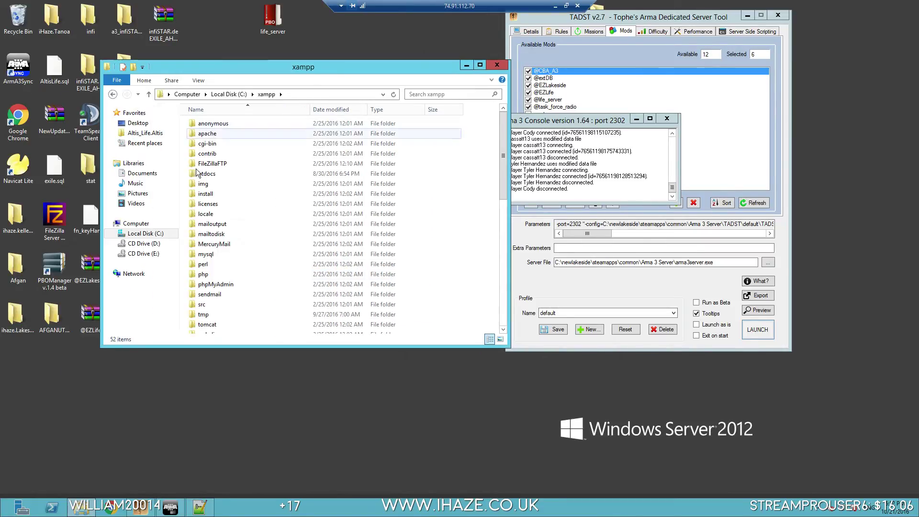
{"action": "scroll", "coordinate": [238, 250], "scroll_direction": "down", "scroll_amount": 10}
{"action": "scroll", "coordinate": [237, 249], "scroll_direction": "down", "scroll_amount": 1}
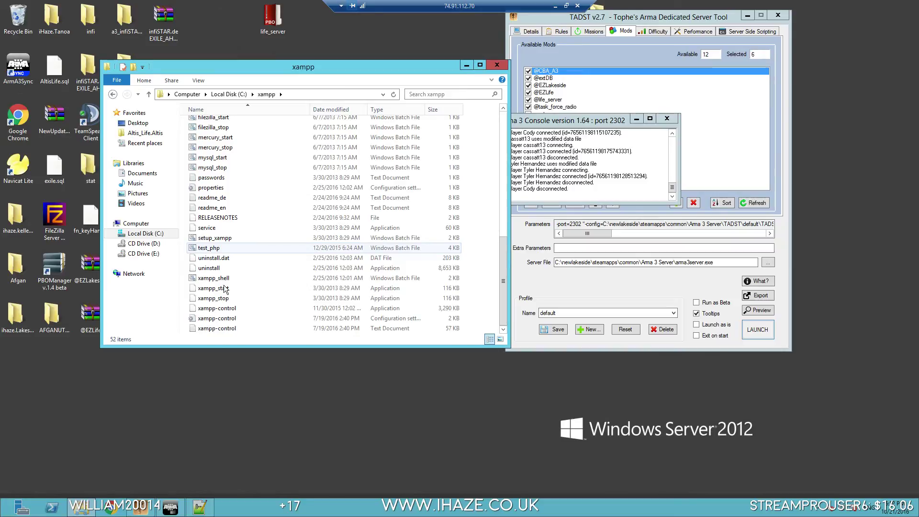
{"action": "double_click", "coordinate": [228, 312]}
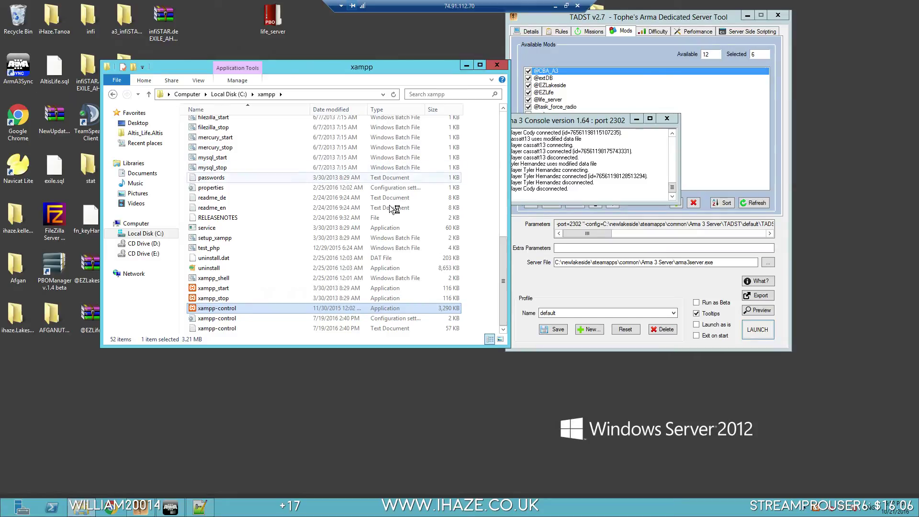
{"action": "left_click_drag", "start_coordinate": [414, 69], "coordinate": [360, 186]}
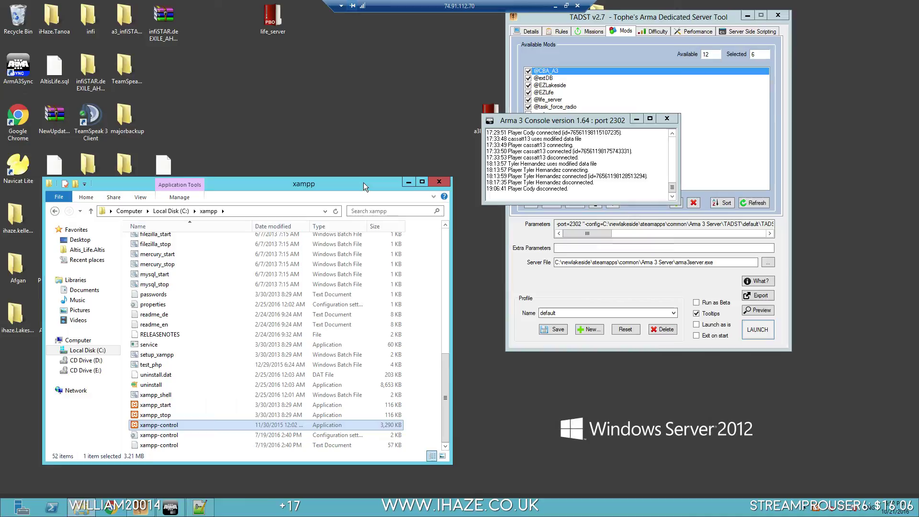
{"action": "left_click", "coordinate": [808, 512]}
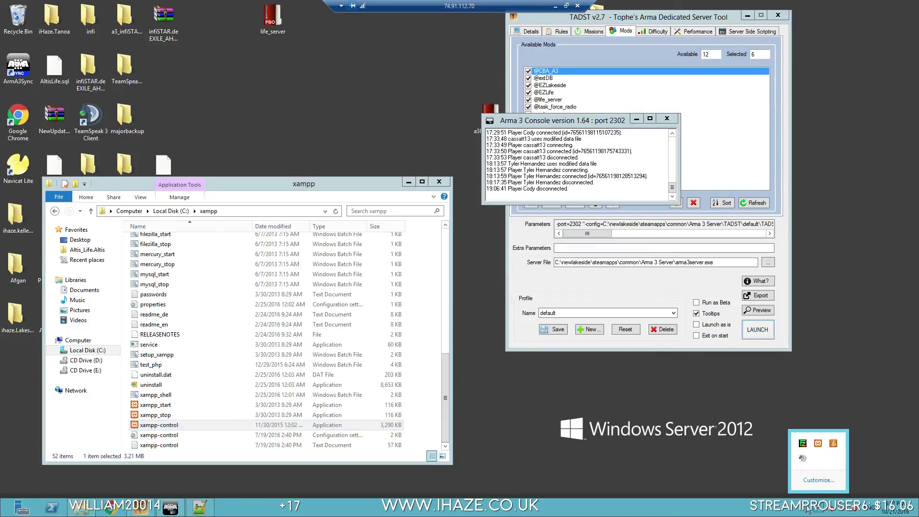
- Minimise FileZilla Server to reveal XAMPP Control Panel, and return Explorer to Local Disk (C:)
{"action": "left_click", "coordinate": [804, 445]}
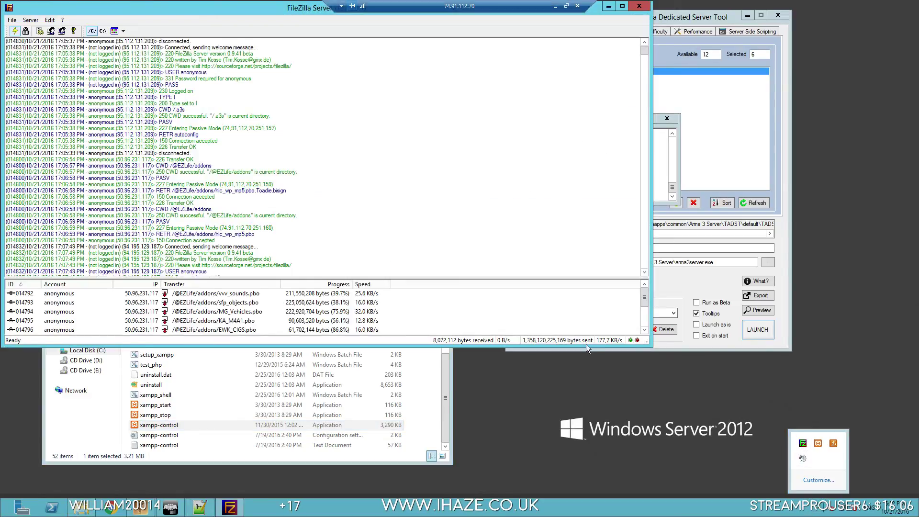
{"action": "left_click", "coordinate": [609, 5]}
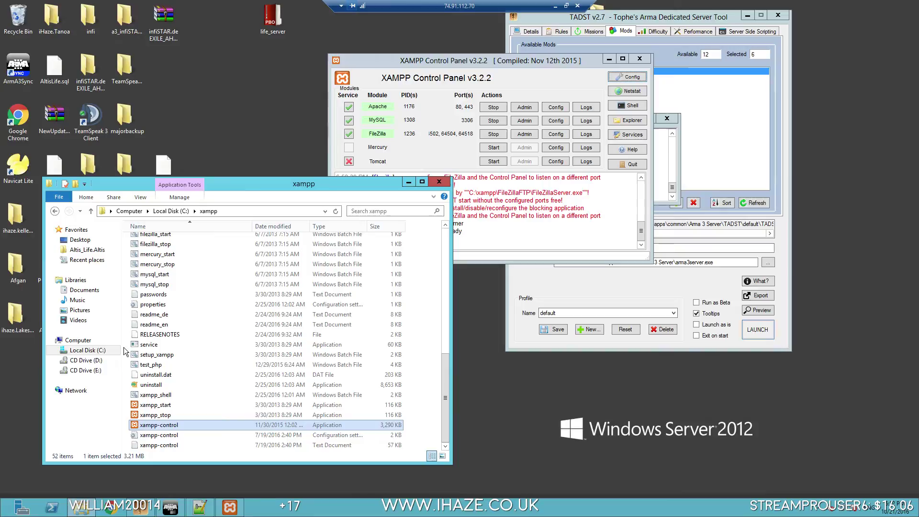
{"action": "left_click", "coordinate": [99, 351]}
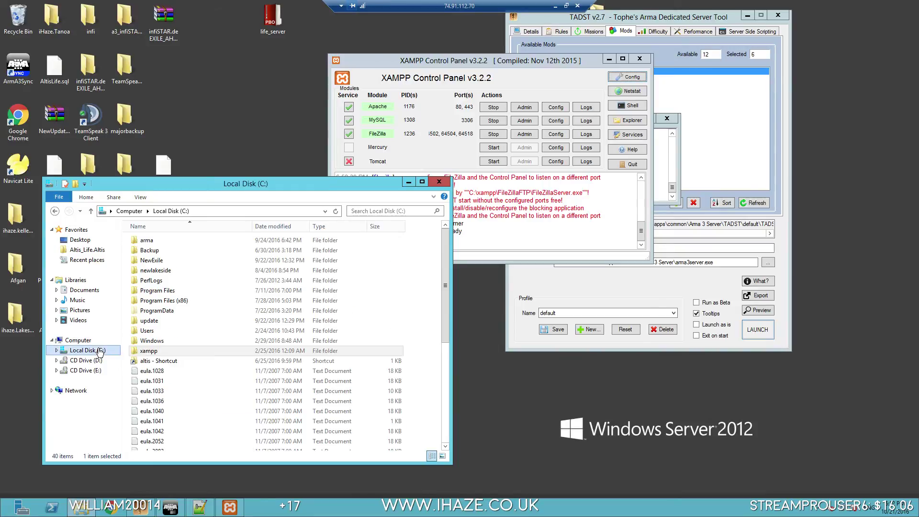
- Open C:\xampp\htdocs and select the index page among the template files
{"action": "double_click", "coordinate": [155, 354]}
{"action": "double_click", "coordinate": [151, 290]}
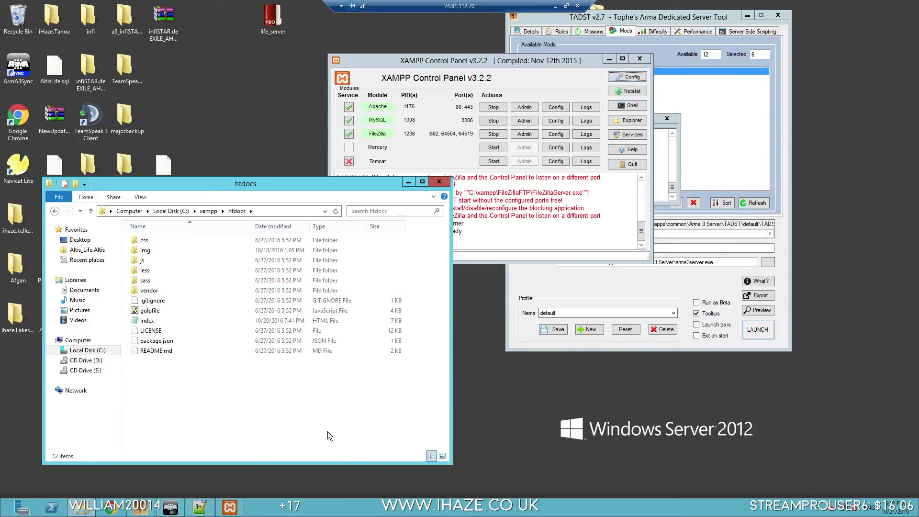
{"action": "left_click_drag", "start_coordinate": [176, 389], "coordinate": [171, 239]}
{"action": "left_click", "coordinate": [173, 391]}
{"action": "left_click", "coordinate": [147, 321]}
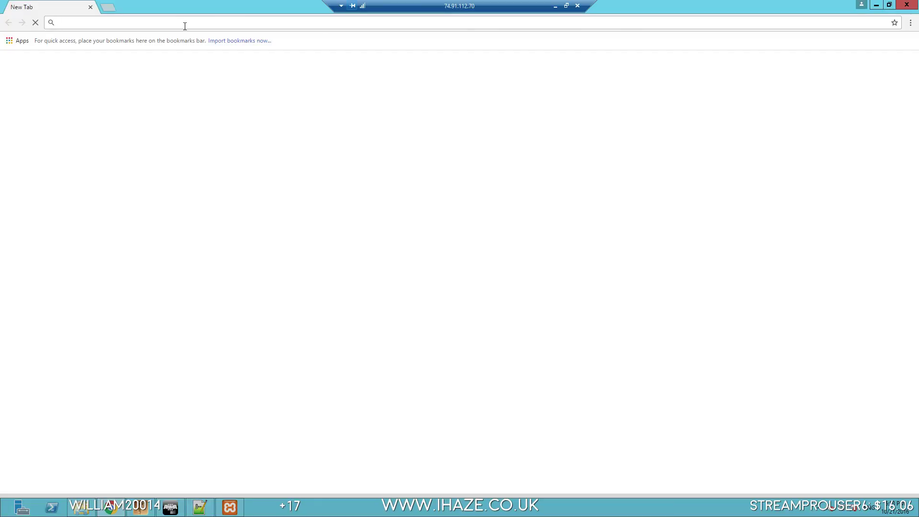
- Load ihaze.co.uk to confirm the iHaze Gaming site, check htdocs' img folder, then minimise Chrome
{"action": "type", "text": "ihaze.co.uk"}
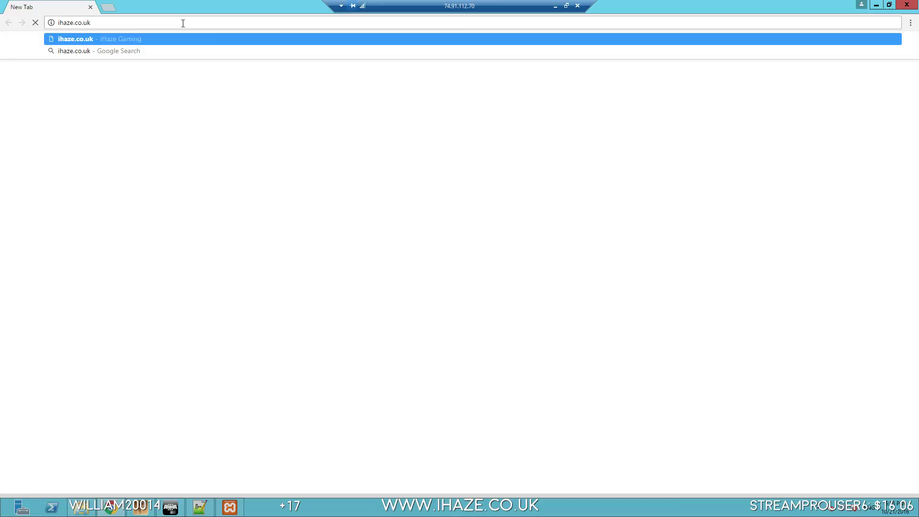
{"action": "key", "text": "Return"}
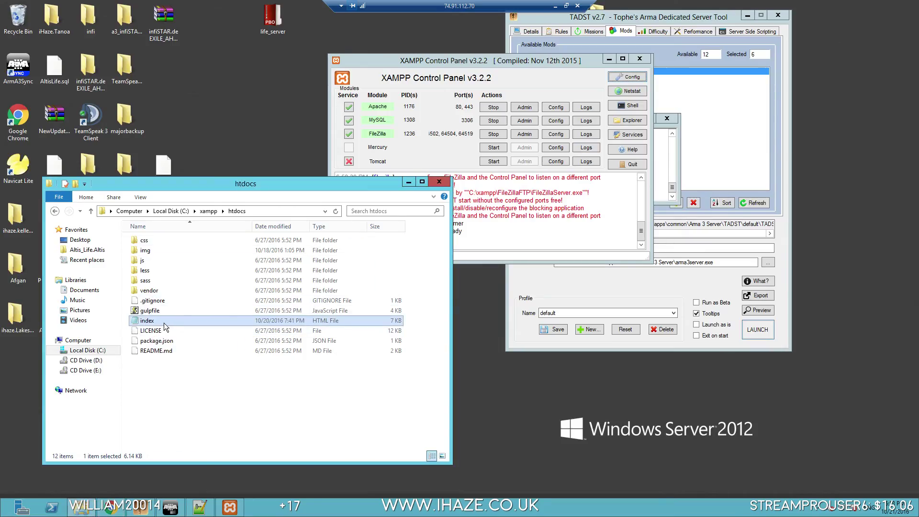
{"action": "double_click", "coordinate": [153, 253]}
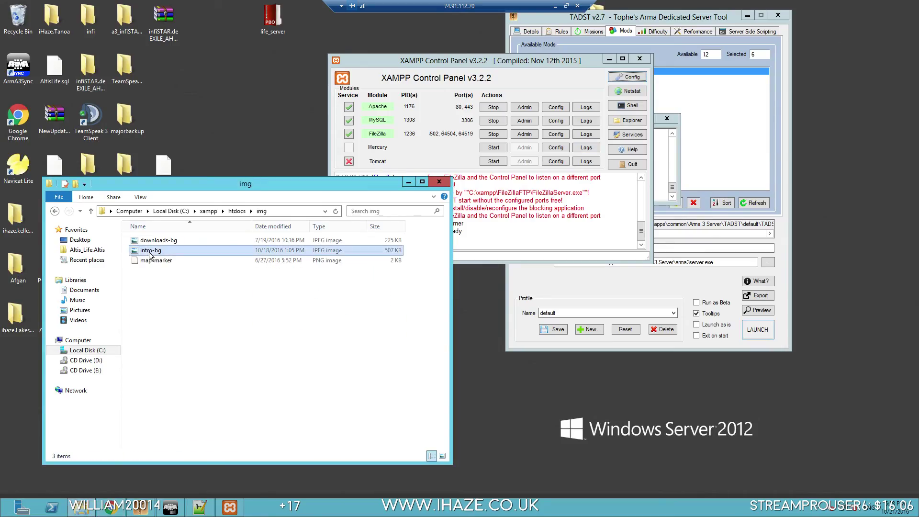
{"action": "left_click", "coordinate": [54, 212]}
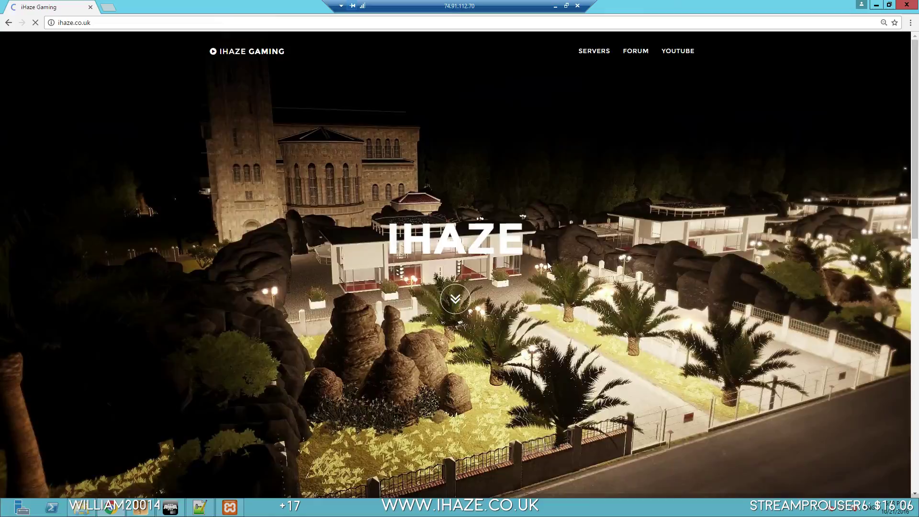
{"action": "scroll", "coordinate": [557, 264], "scroll_direction": "down", "scroll_amount": 10}
{"action": "scroll", "coordinate": [558, 260], "scroll_direction": "up", "scroll_amount": 9}
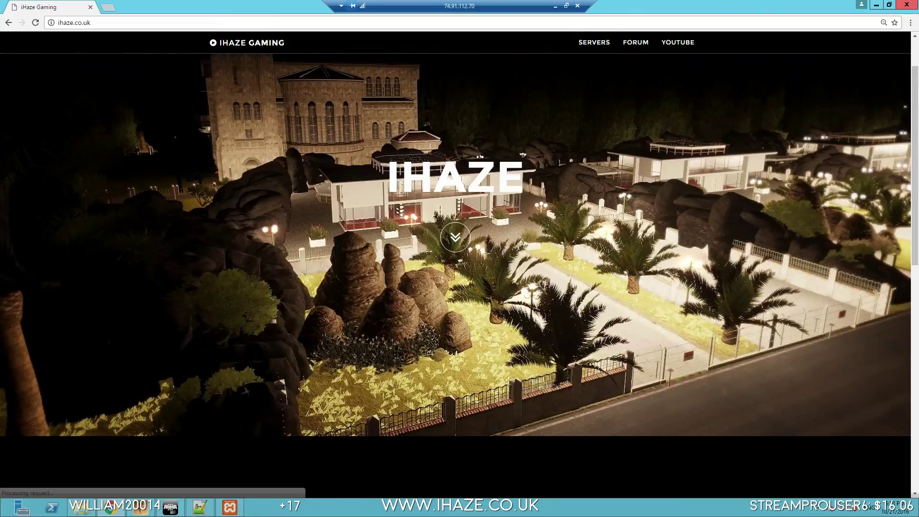
{"action": "left_click", "coordinate": [906, 4]}
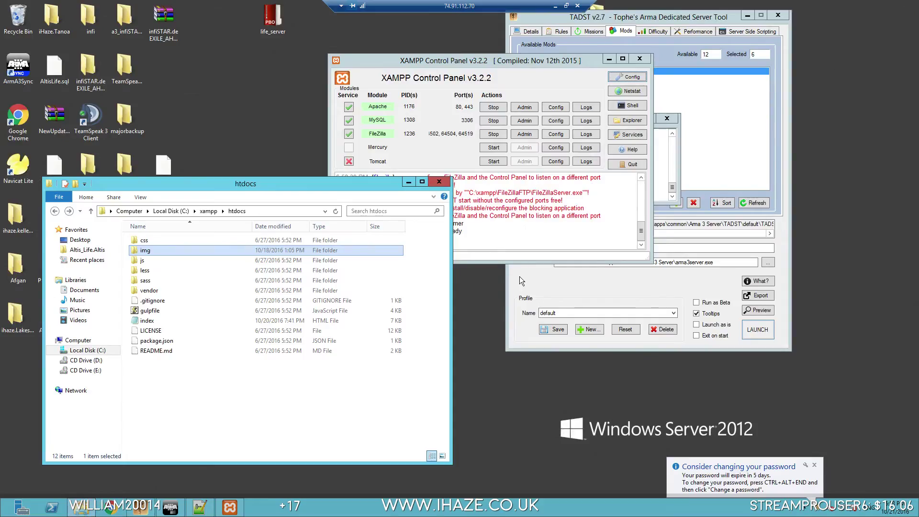
- Disconnect from 74.91.112.70 and connect to 74.91.112.131 with the account password, accepting the certificate
{"action": "left_click", "coordinate": [577, 5]}
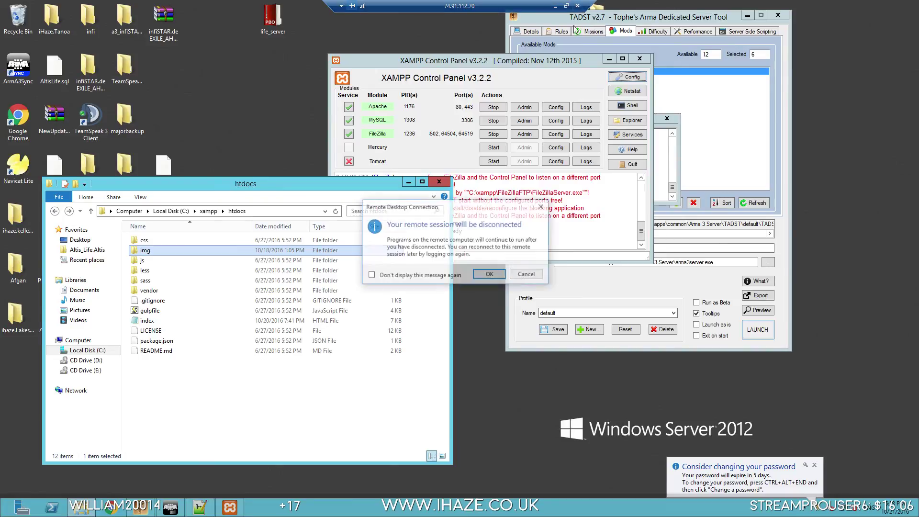
{"action": "left_click", "coordinate": [486, 272]}
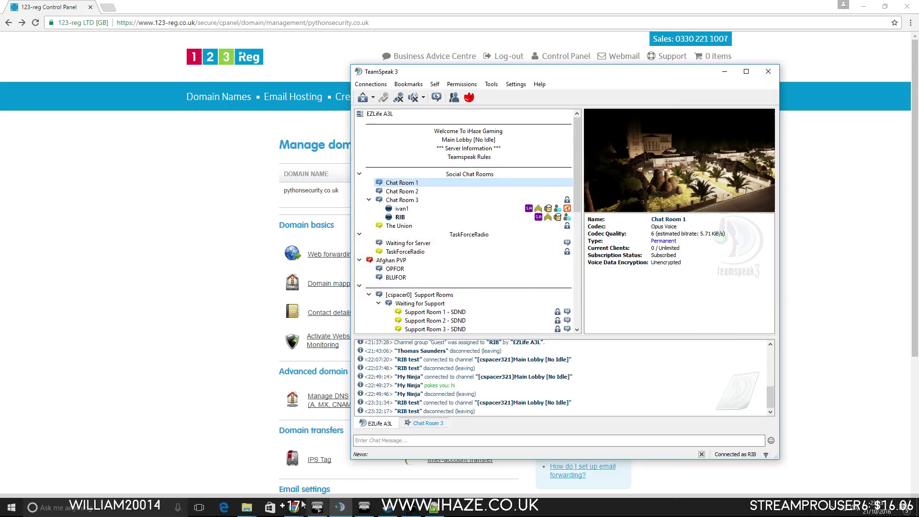
{"action": "left_click", "coordinate": [11, 508]}
{"action": "left_click", "coordinate": [74, 266]}
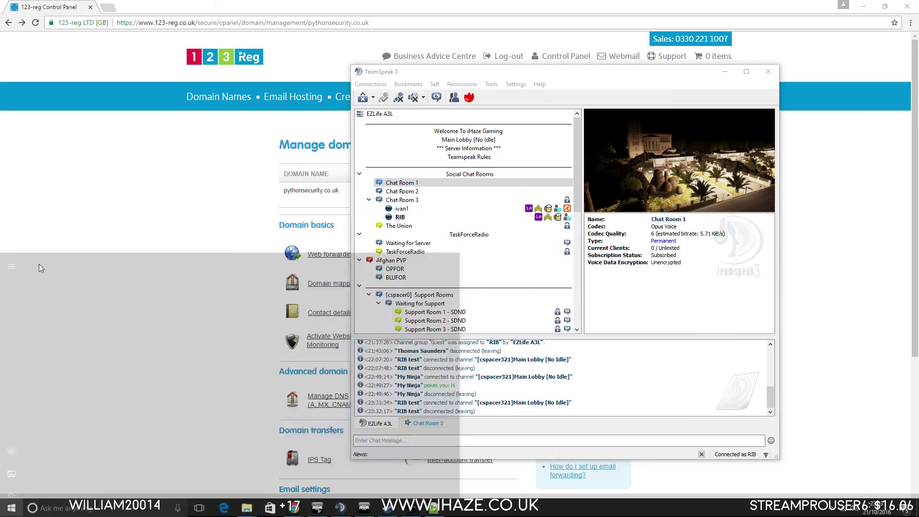
{"action": "left_click", "coordinate": [510, 160]}
{"action": "left_click", "coordinate": [459, 176]}
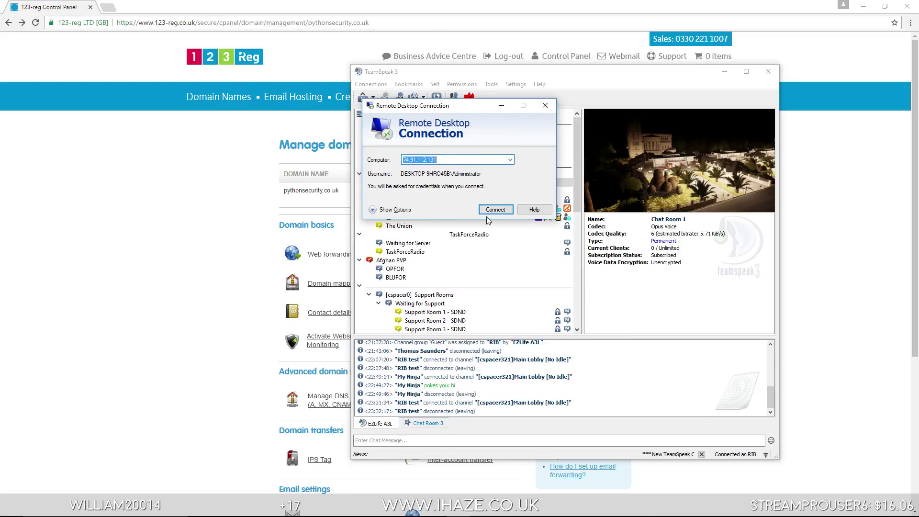
{"action": "left_click", "coordinate": [490, 211]}
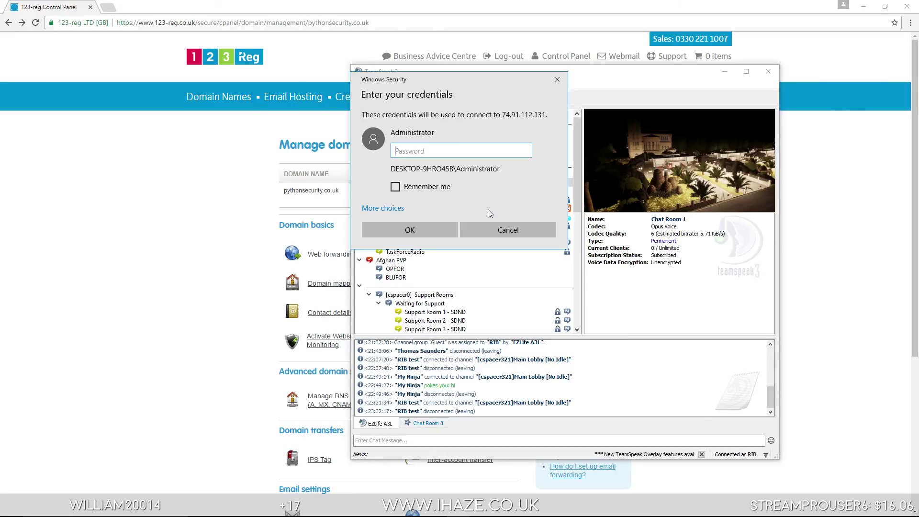
{"action": "type", "text": "••••••••"}
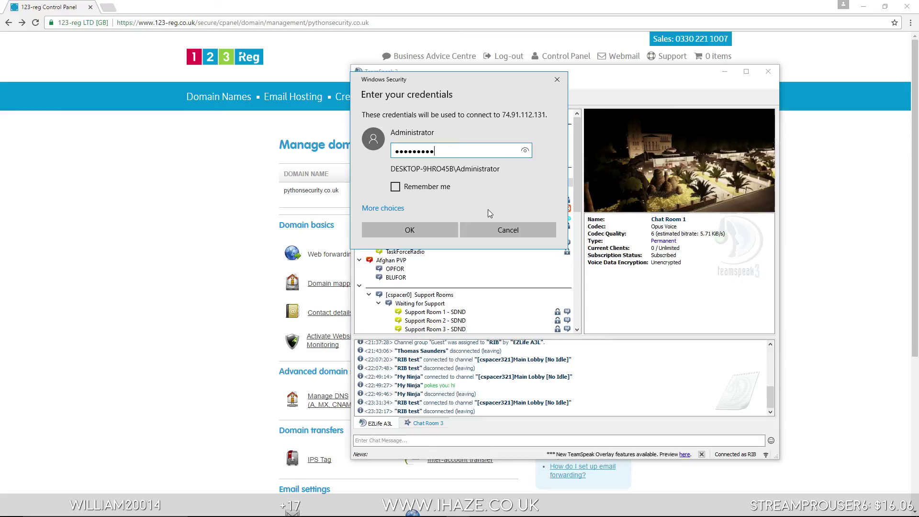
{"action": "key", "text": "Return"}
{"action": "left_click", "coordinate": [489, 243]}
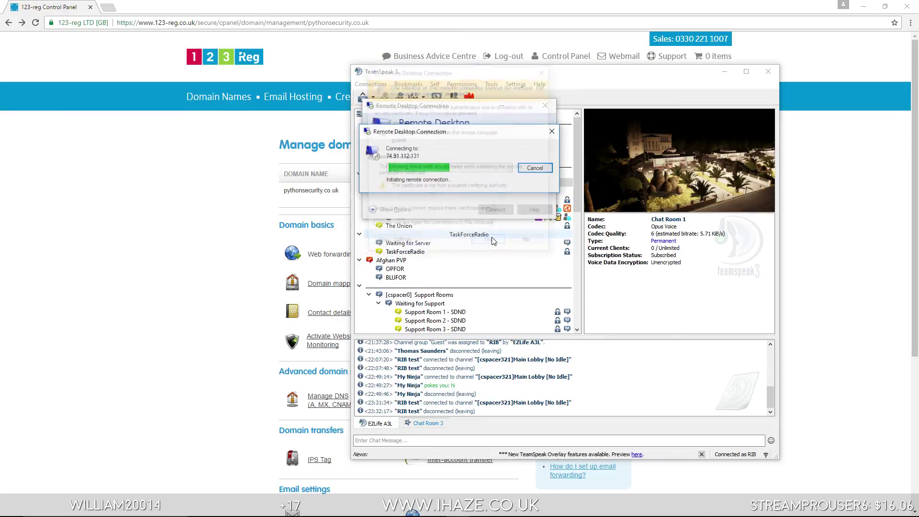